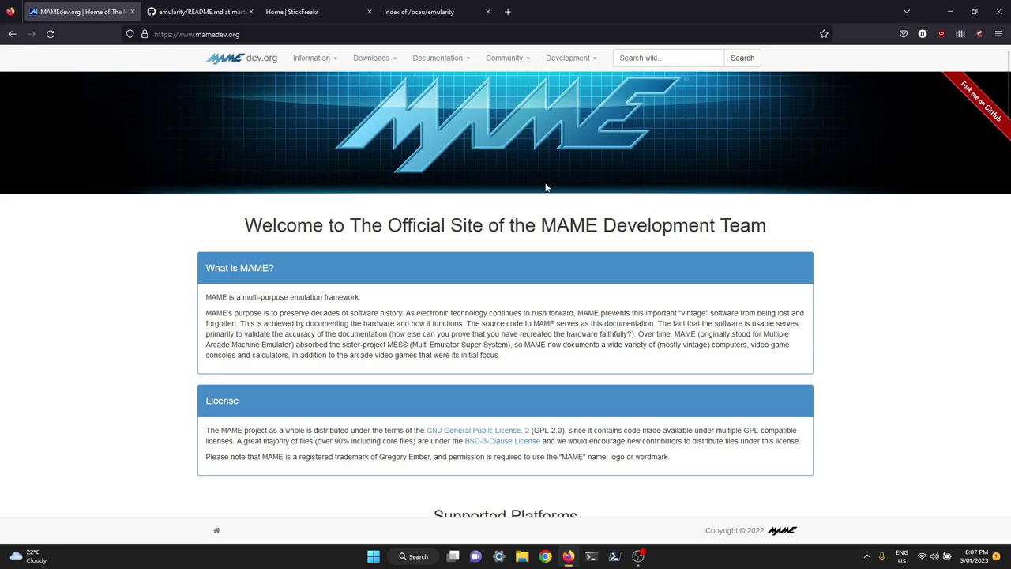
scroll(906, 368, down, 5)
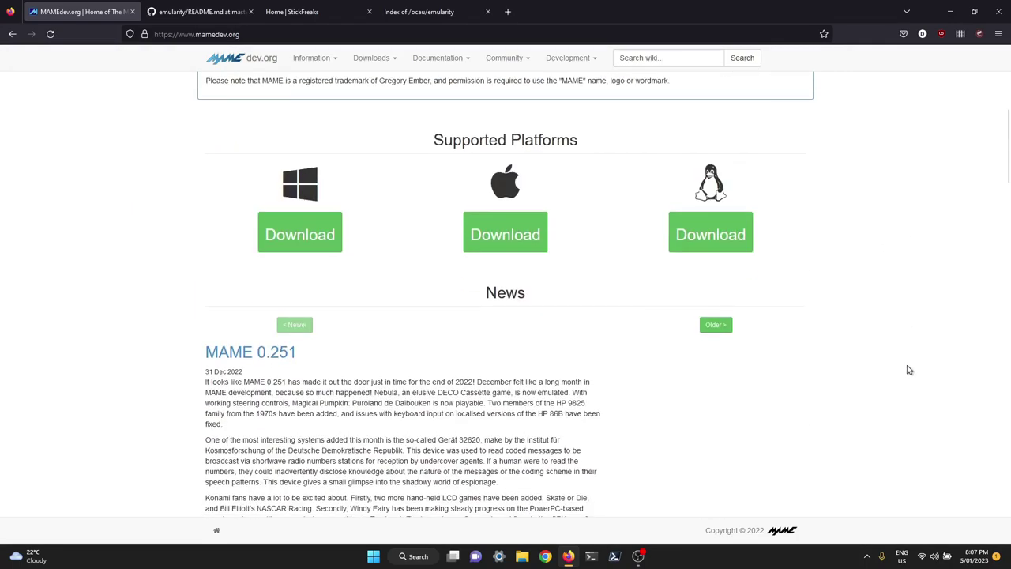
scroll(906, 380, down, 3)
scroll(905, 380, up, 8)
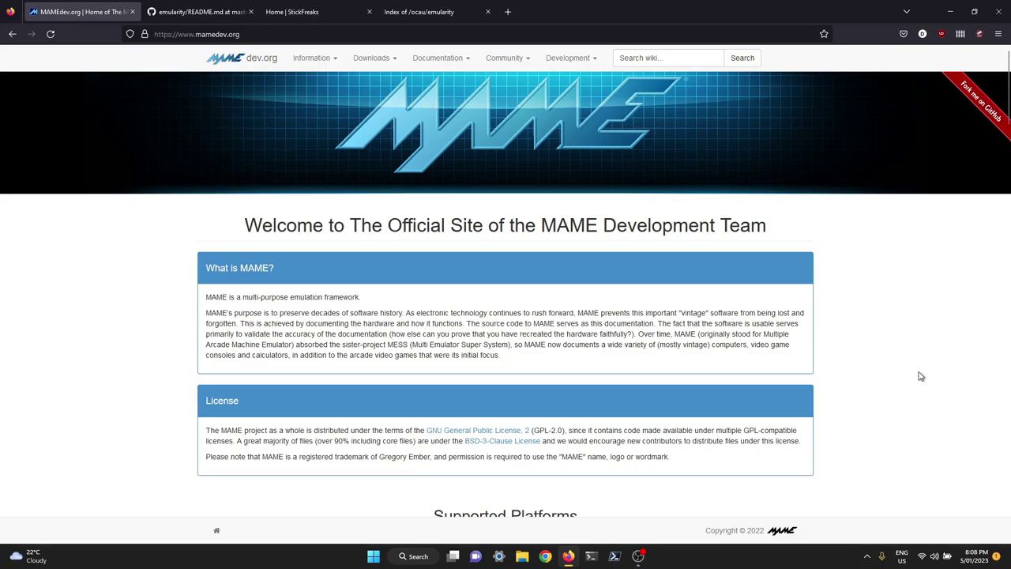
scroll(921, 376, down, 2)
scroll(922, 376, down, 3)
scroll(921, 376, down, 3)
scroll(917, 376, down, 2)
scroll(906, 378, up, 2)
scroll(905, 378, up, 4)
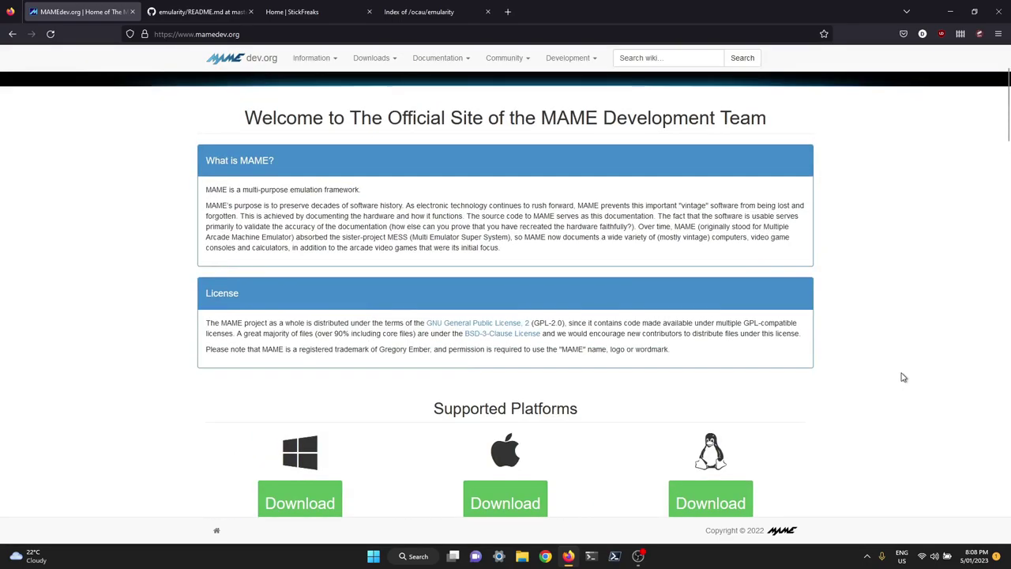
scroll(904, 377, up, 3)
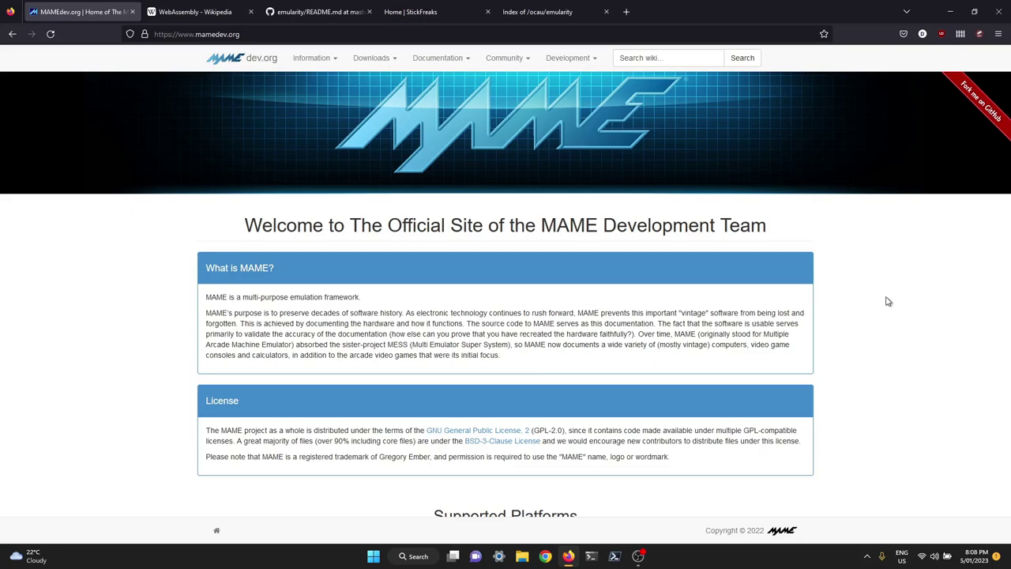
scroll(913, 372, down, 3)
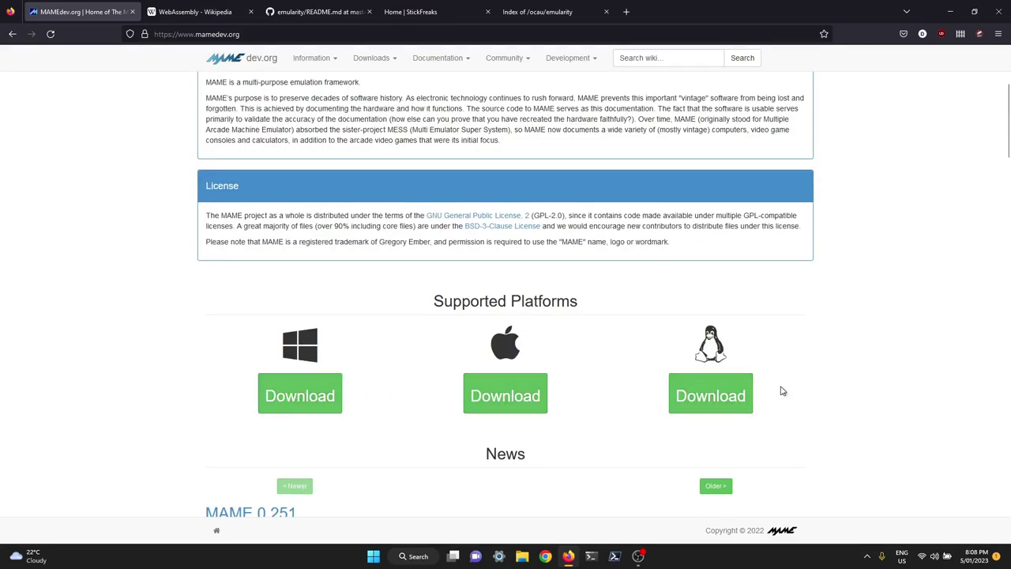
scroll(846, 387, down, 1)
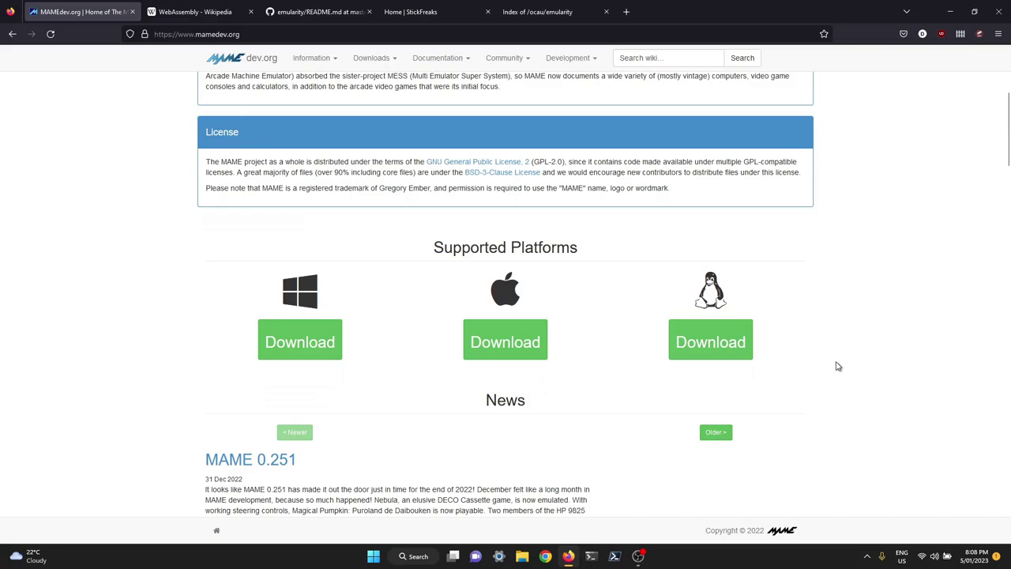
scroll(838, 366, down, 1)
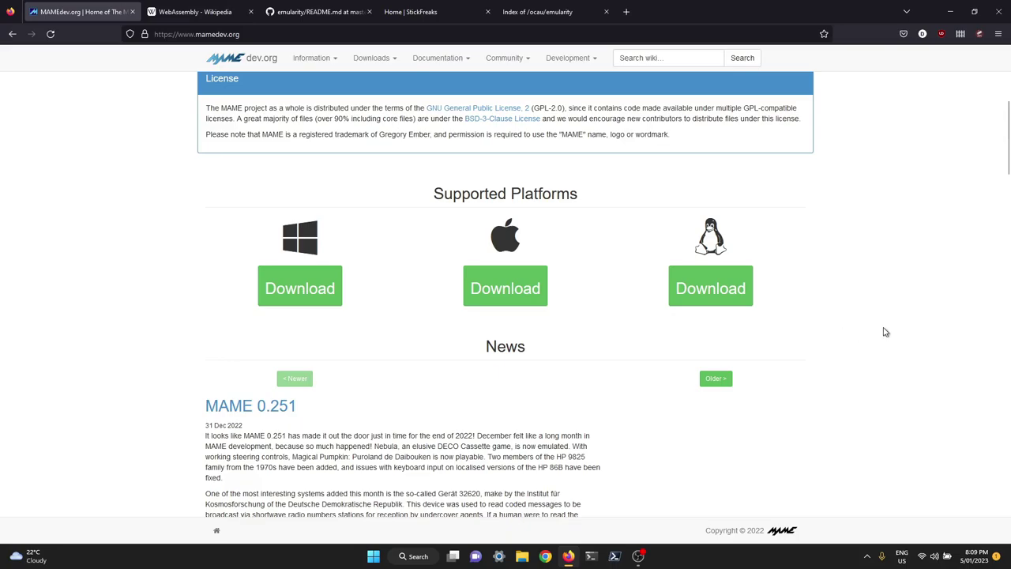
scroll(886, 331, up, 4)
scroll(869, 356, down, 2)
scroll(853, 376, down, 2)
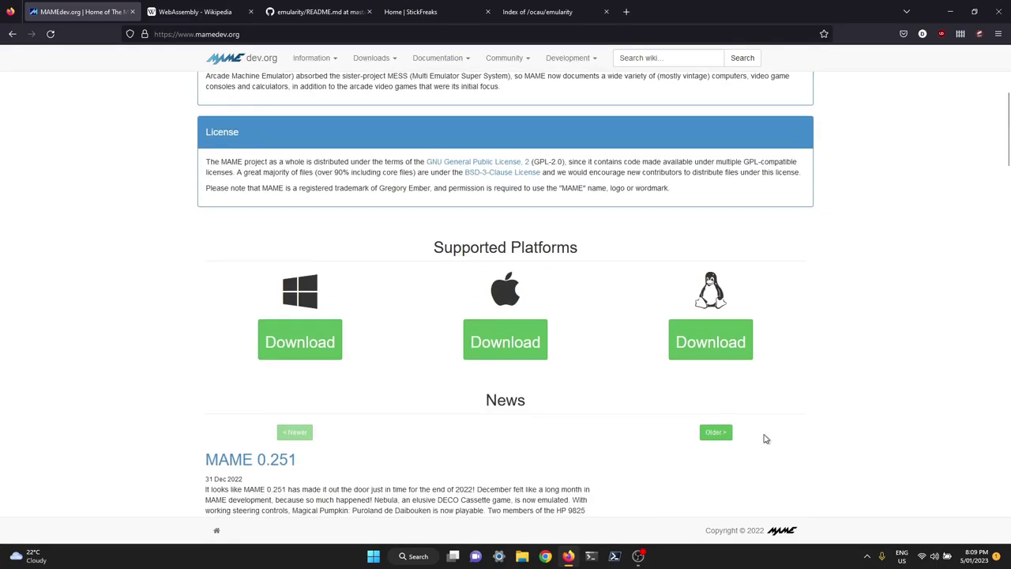
scroll(624, 446, down, 2)
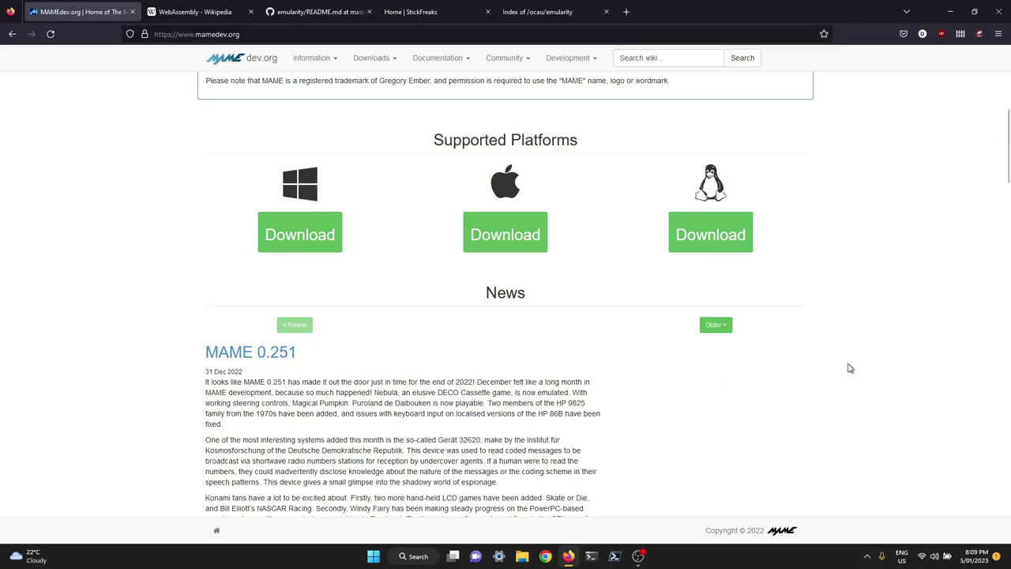
scroll(870, 372, up, 5)
scroll(870, 372, up, 2)
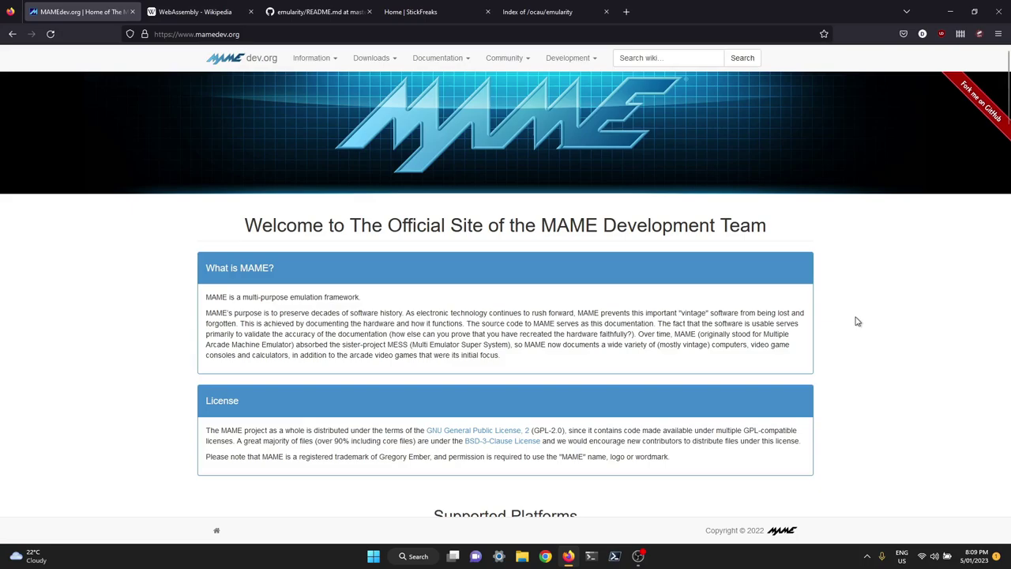
click(196, 12)
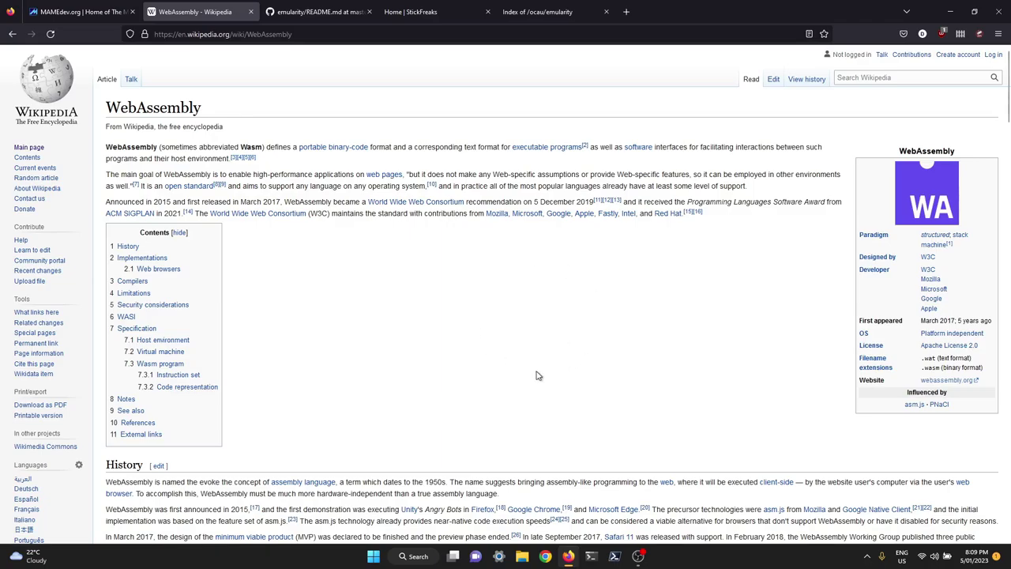
scroll(546, 363, down, 4)
scroll(553, 359, down, 4)
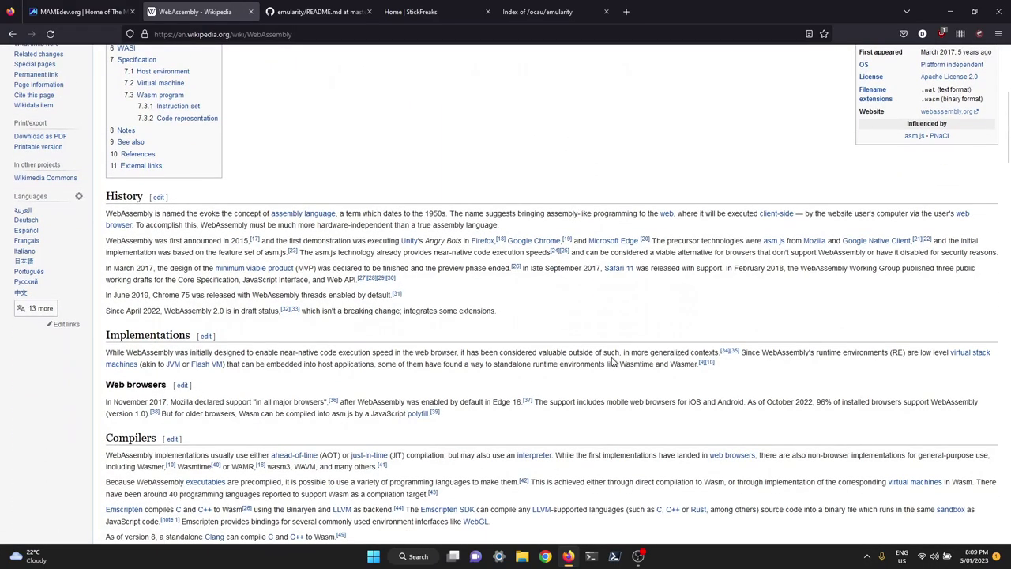
scroll(613, 362, up, 5)
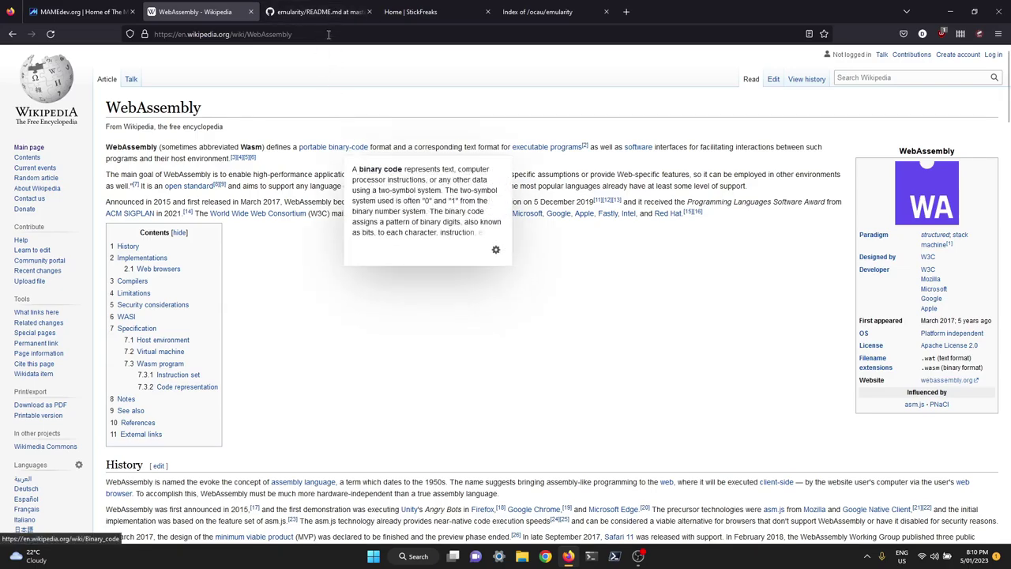
Highlight the README's MAME, EM-DOSBox and Scripted Amiga Emulator headings, then switch to StickFreaks.
click(314, 11)
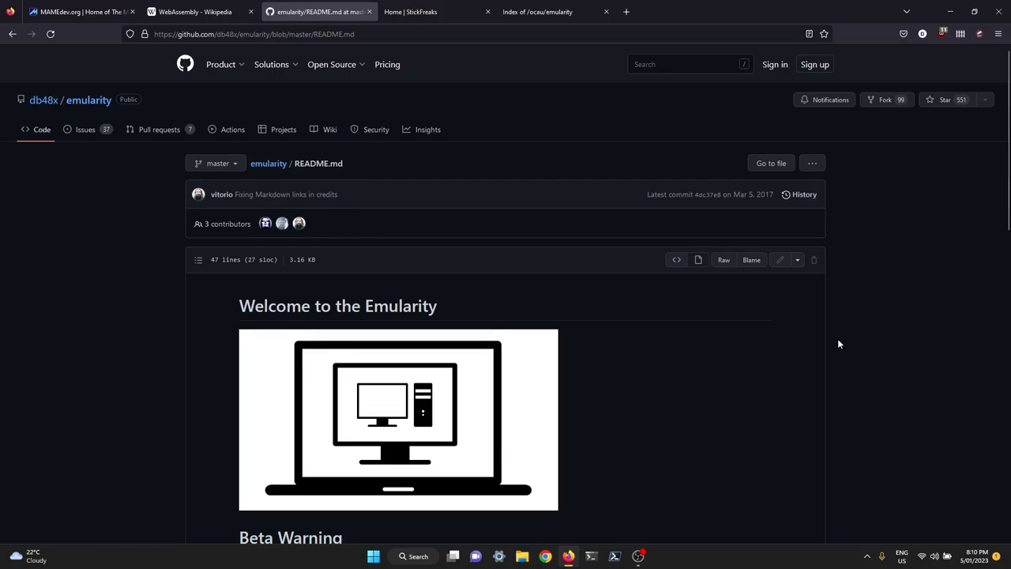
scroll(837, 338, down, 1)
scroll(836, 338, down, 2)
scroll(822, 340, down, 1)
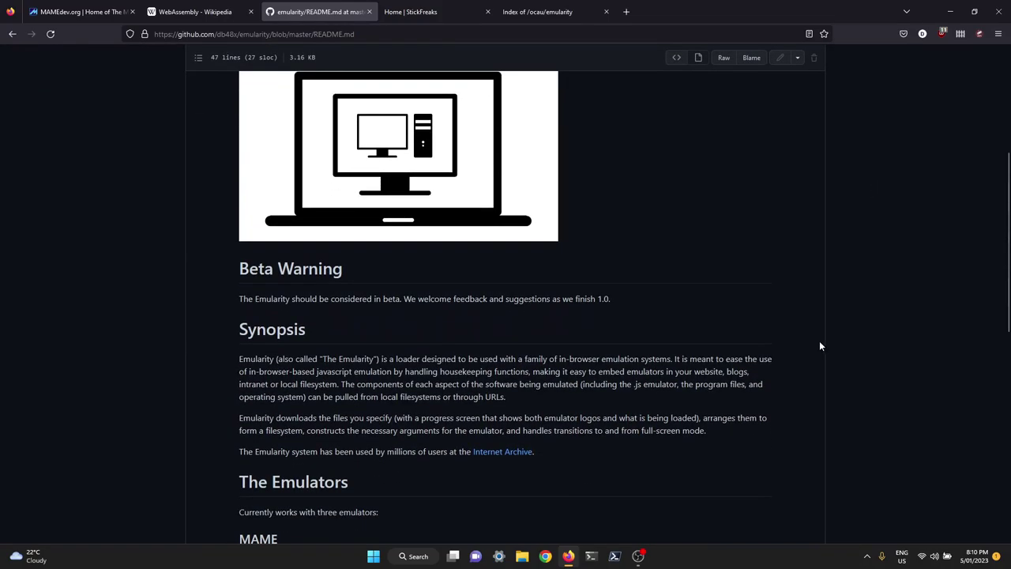
scroll(783, 340, down, 1)
scroll(771, 341, down, 1)
scroll(768, 345, down, 1)
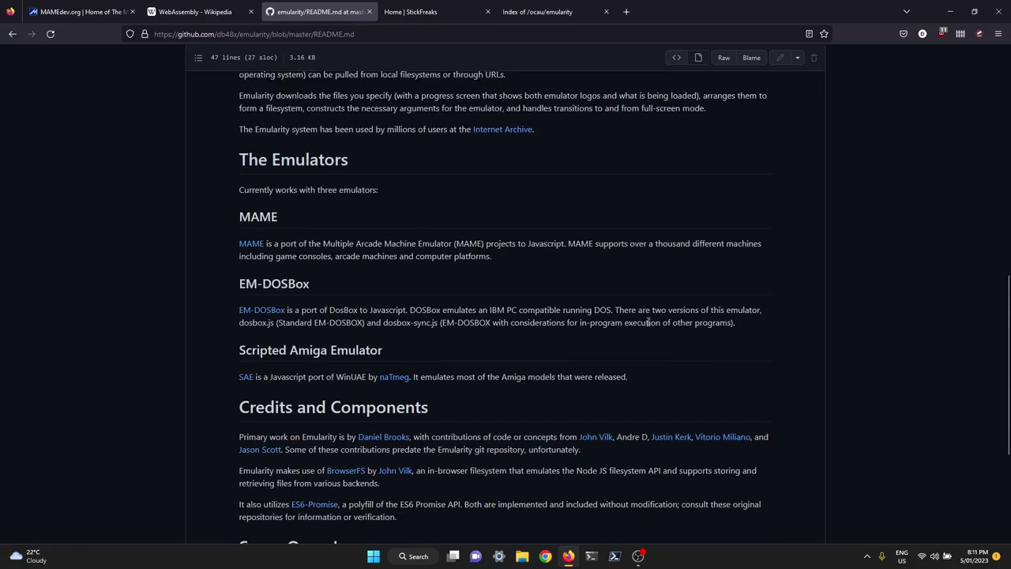
scroll(472, 293, down, 1)
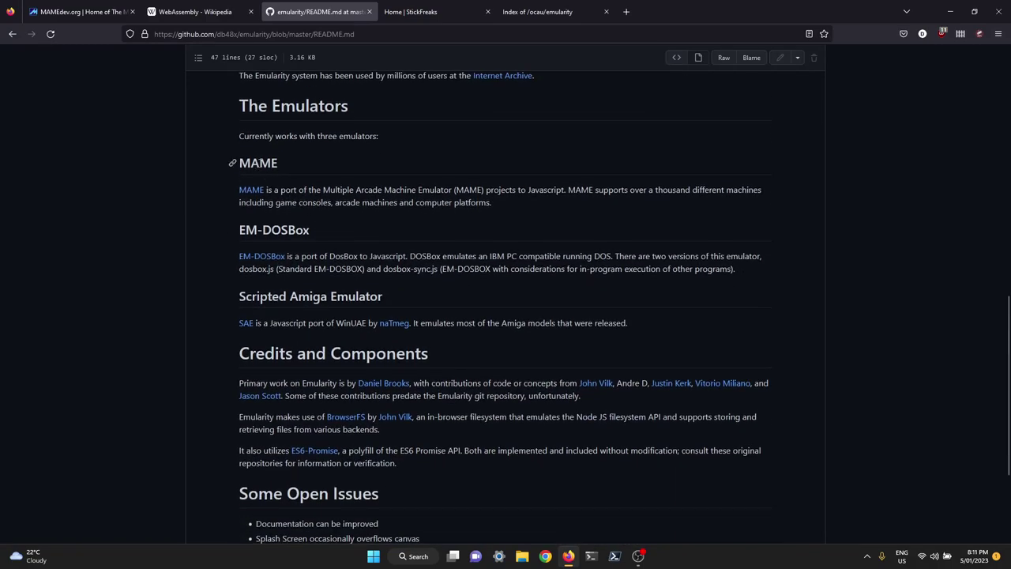
double_click(337, 158)
click(336, 158)
double_click(241, 231)
click(438, 231)
drag(239, 297, 388, 299)
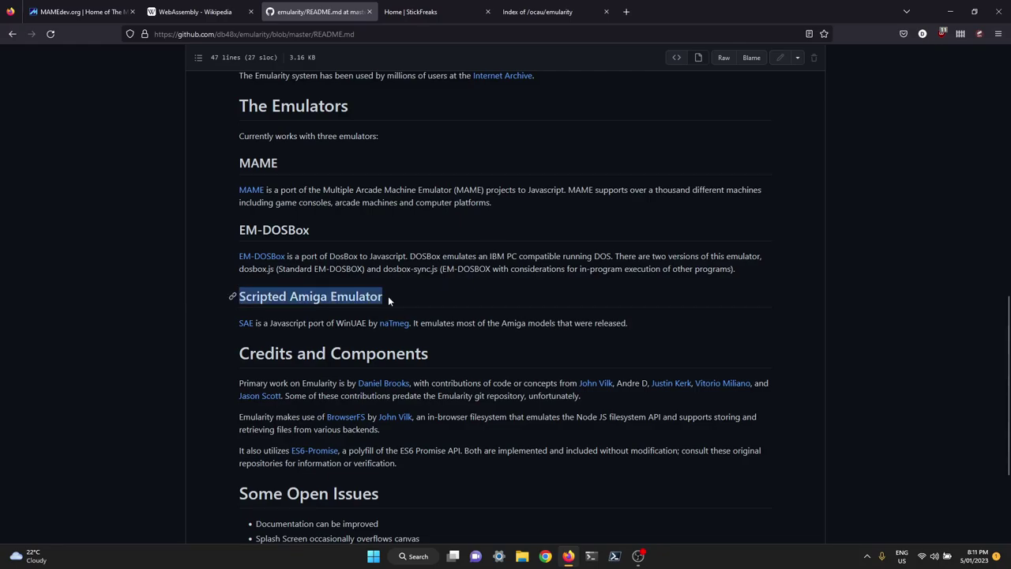
click(443, 294)
scroll(577, 324, down, 2)
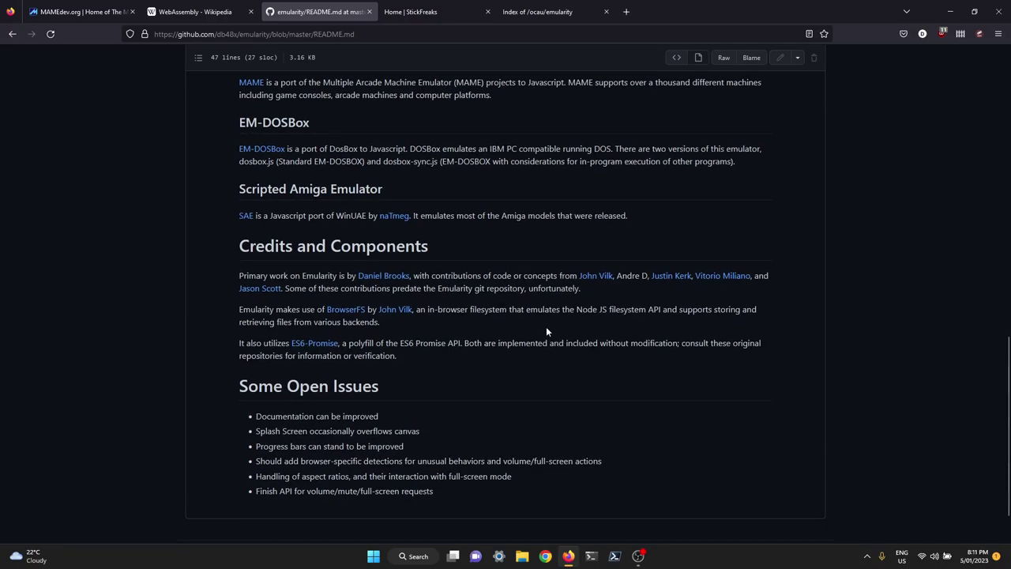
scroll(552, 332, up, 1)
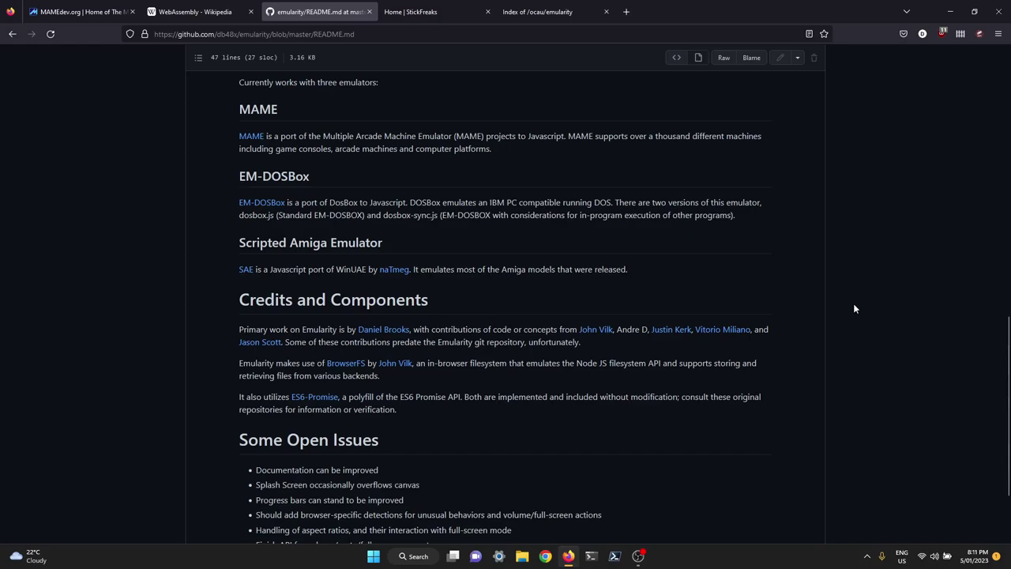
scroll(841, 321, up, 3)
scroll(845, 328, up, 3)
scroll(845, 328, up, 3)
scroll(840, 327, up, 2)
scroll(552, 317, up, 4)
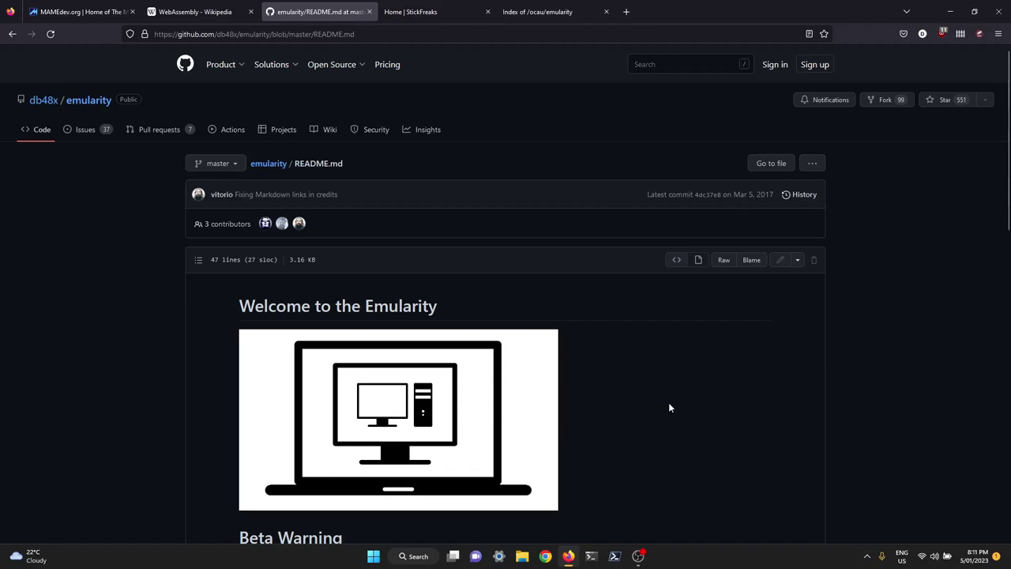
scroll(667, 395, down, 2)
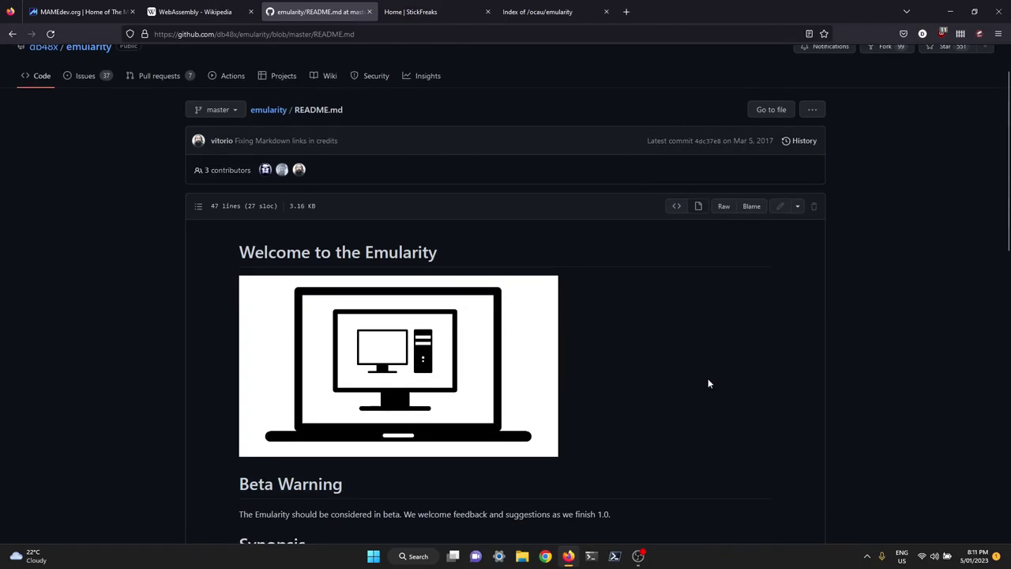
scroll(705, 379, down, 2)
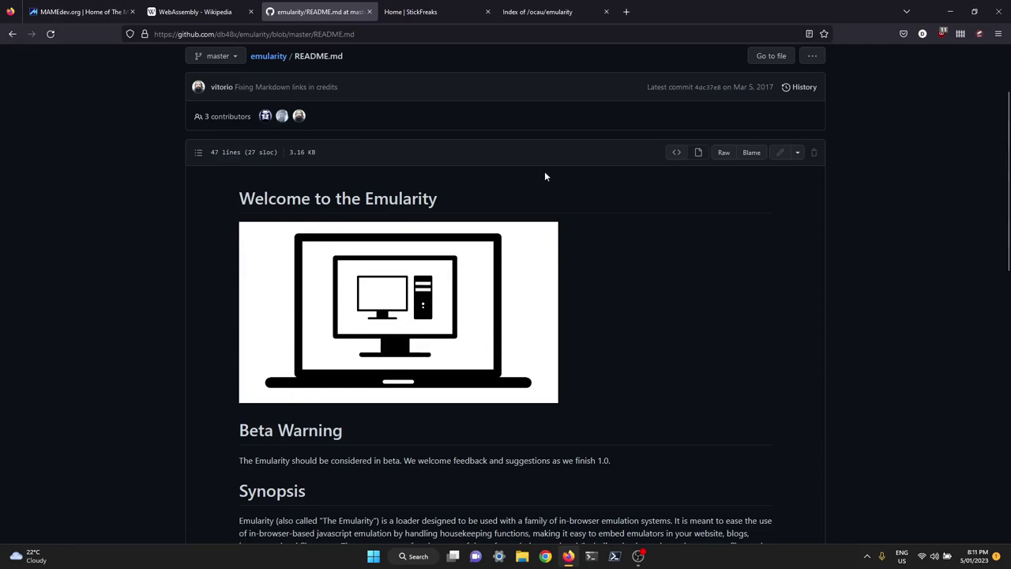
click(435, 12)
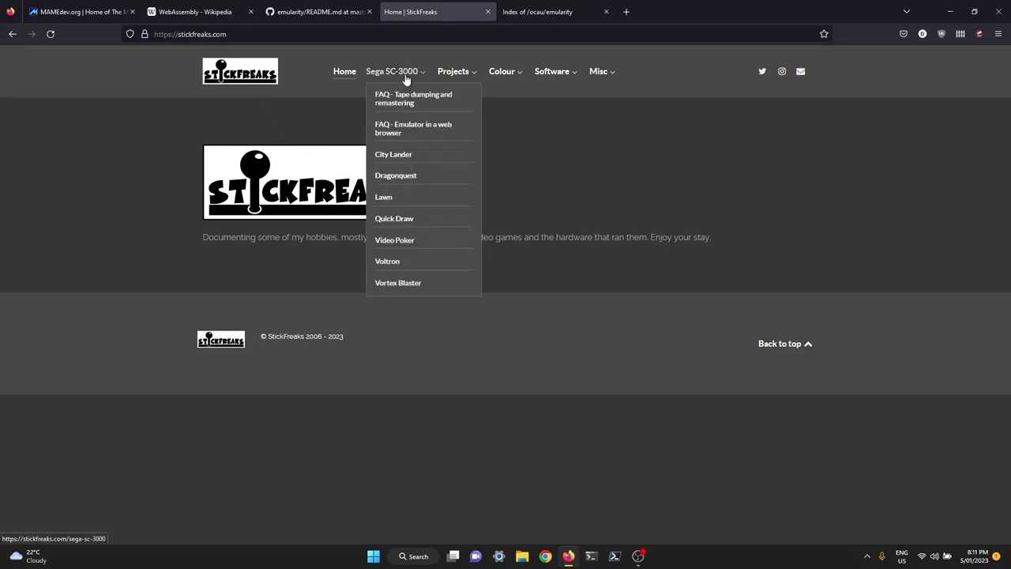
mouse_move(392, 71)
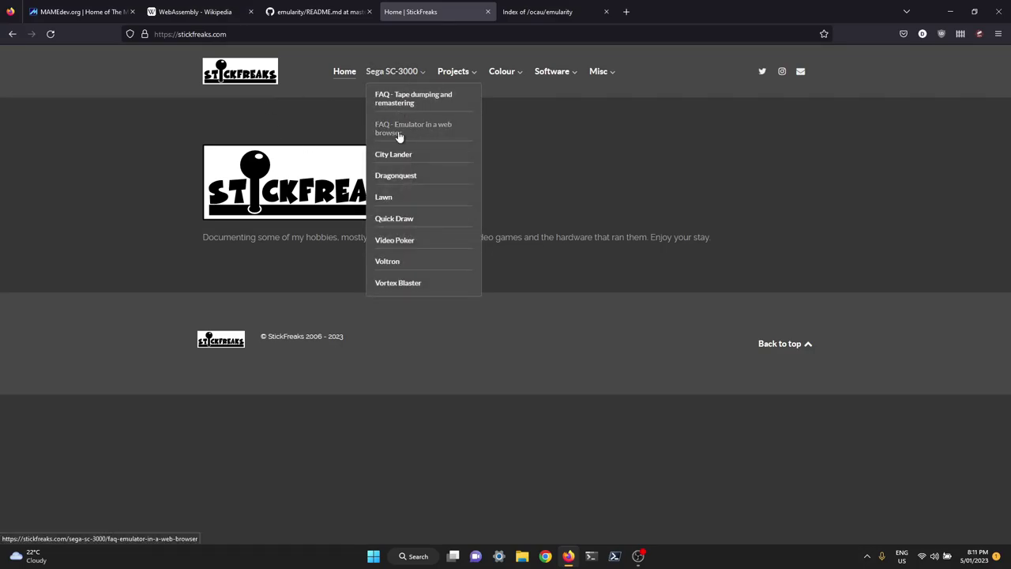
Open 'FAQ - Emulator in a web browser' and highlight the 0217 version in its build commands.
click(412, 132)
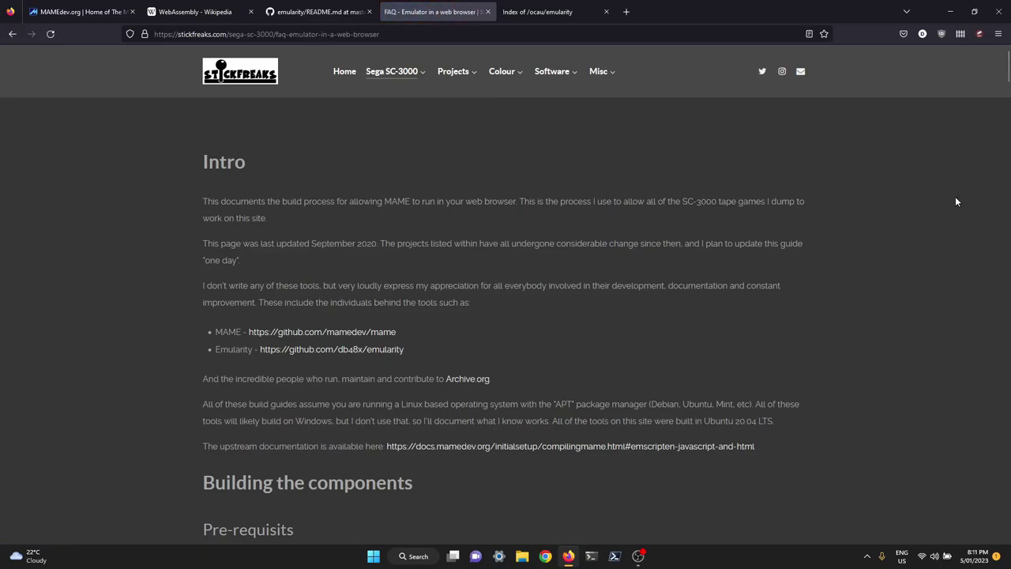
scroll(891, 296, down, 2)
scroll(891, 295, down, 4)
scroll(829, 297, down, 4)
scroll(830, 298, down, 4)
scroll(830, 299, down, 4)
scroll(830, 302, down, 3)
scroll(826, 304, down, 2)
scroll(826, 304, down, 1)
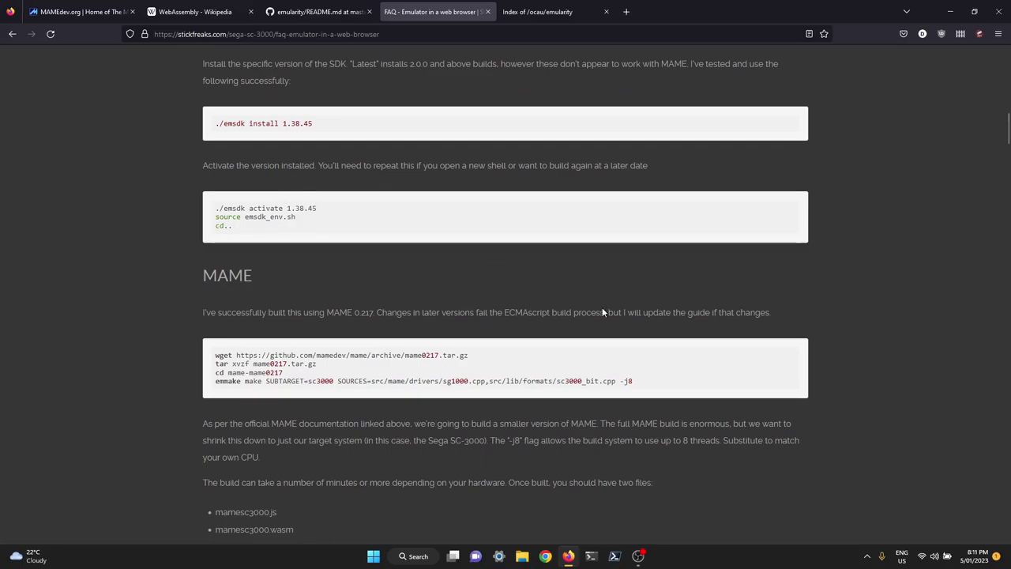
drag(264, 372, 281, 372)
click(291, 377)
scroll(853, 360, down, 3)
scroll(853, 358, down, 3)
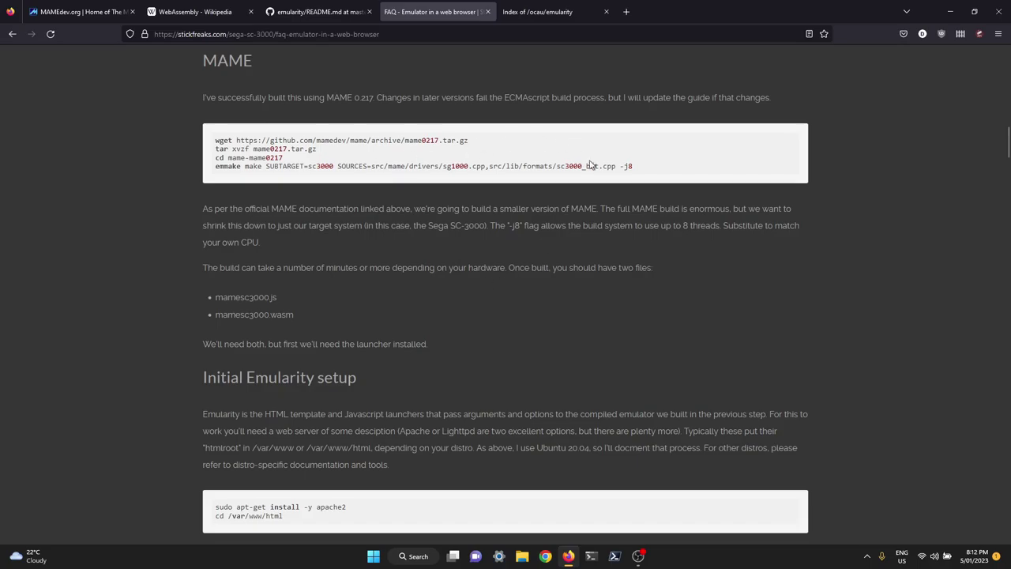
scroll(389, 184, down, 2)
scroll(490, 292, down, 2)
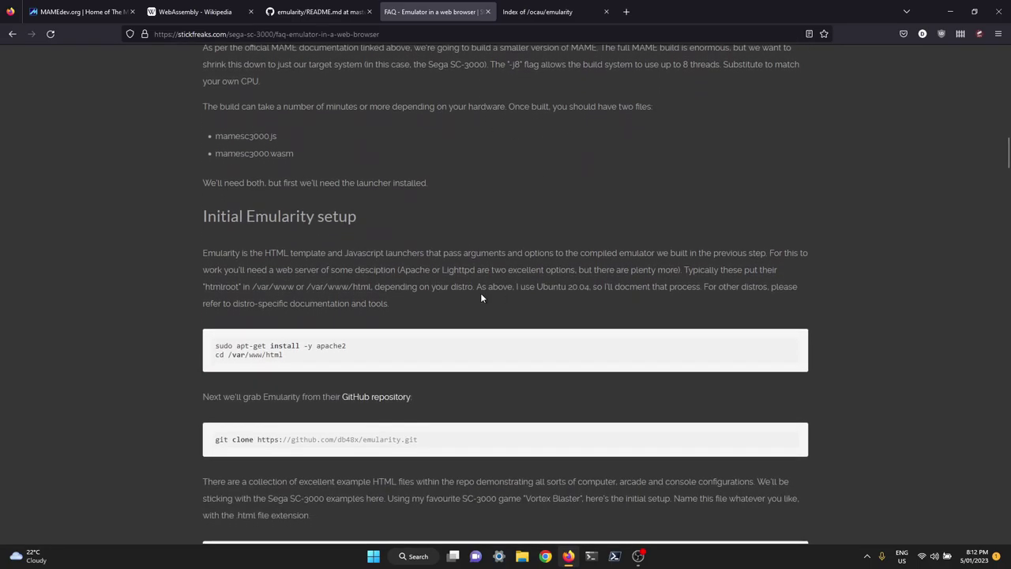
scroll(598, 327, down, 3)
scroll(564, 333, down, 2)
scroll(653, 339, down, 3)
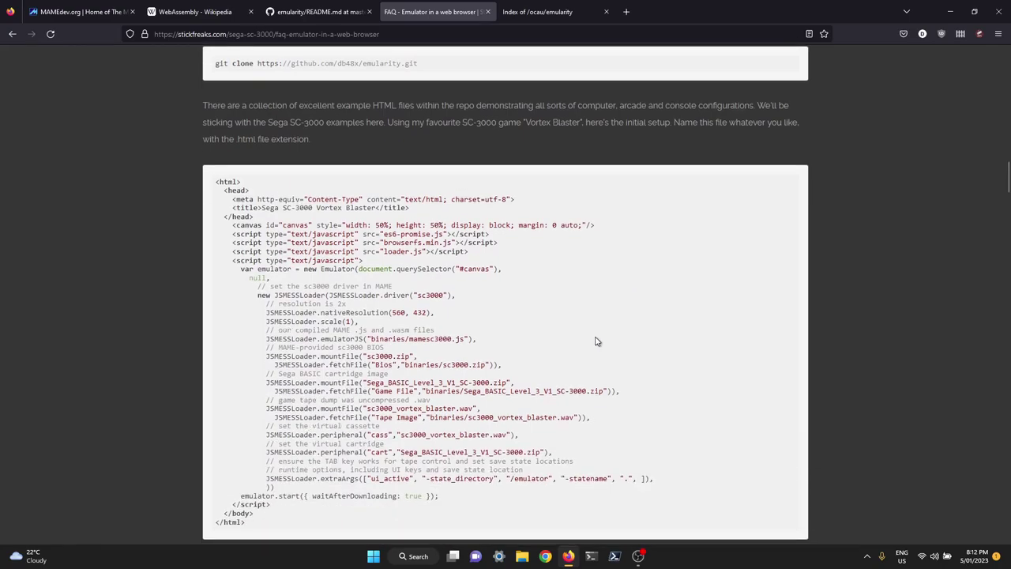
scroll(597, 340, up, 5)
scroll(624, 324, up, 5)
scroll(668, 286, up, 5)
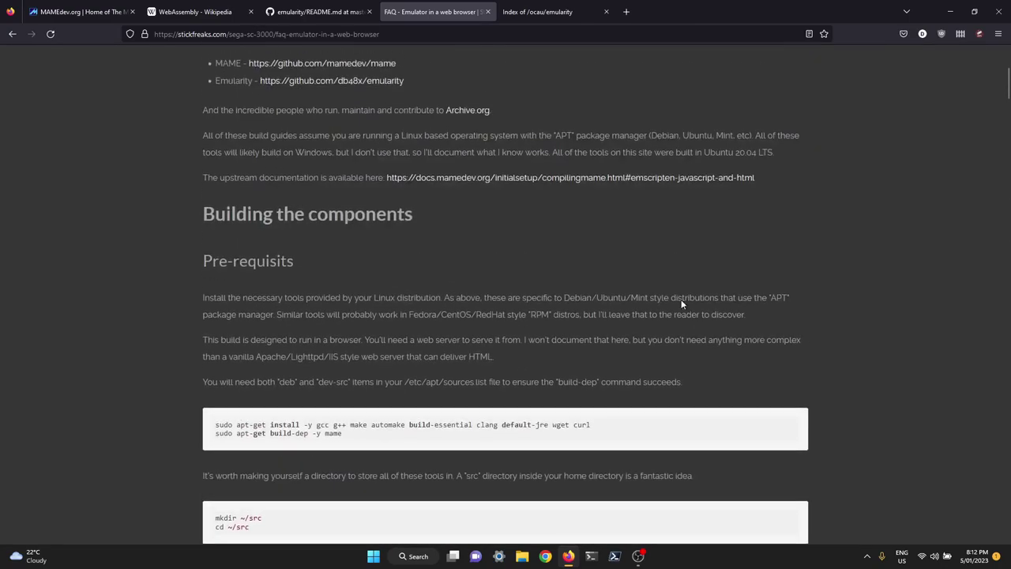
Switch to the MAMEdev.org tab to review its What is MAME and License sections.
click(69, 12)
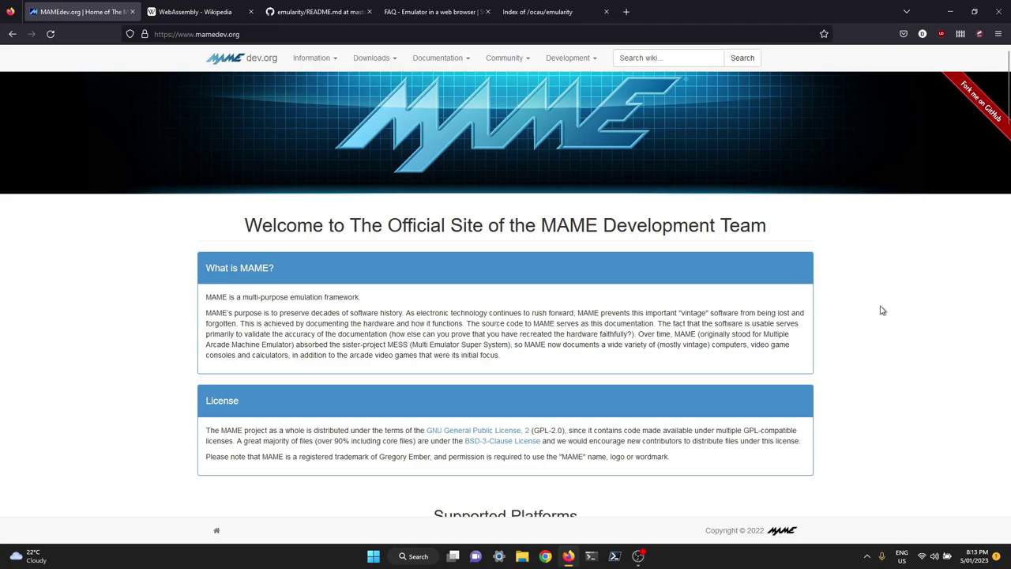
click(553, 12)
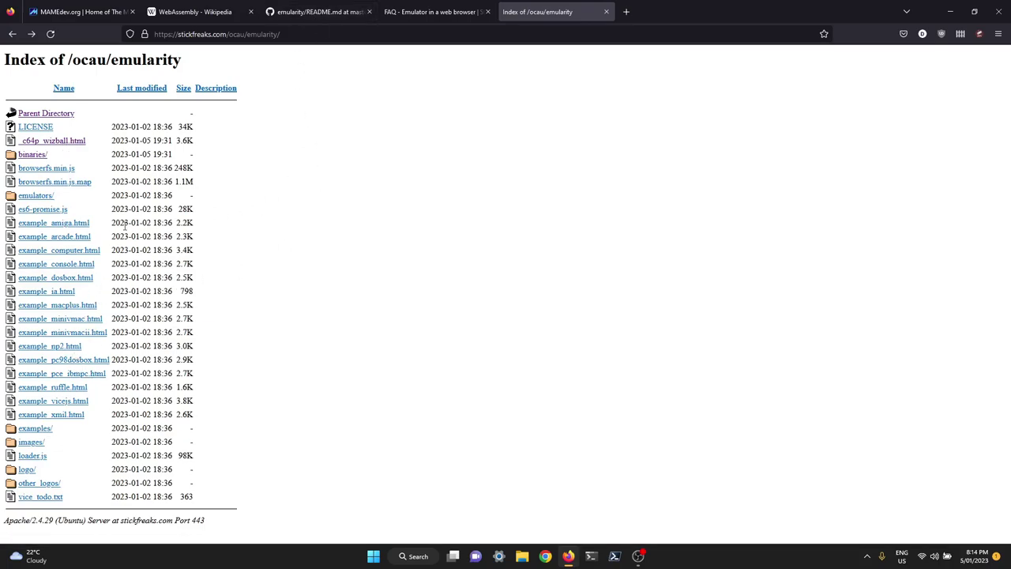
click(33, 154)
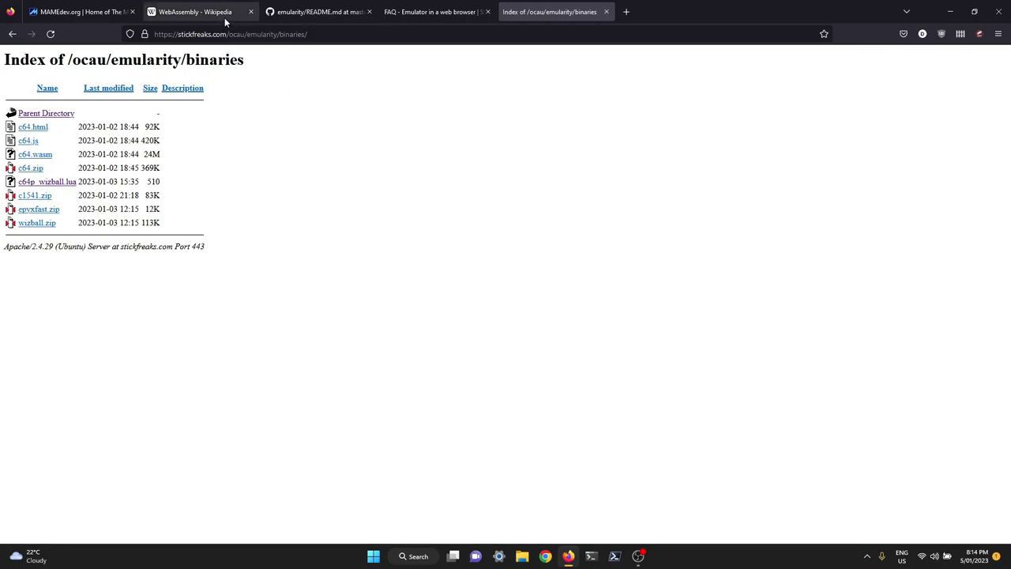
click(45, 113)
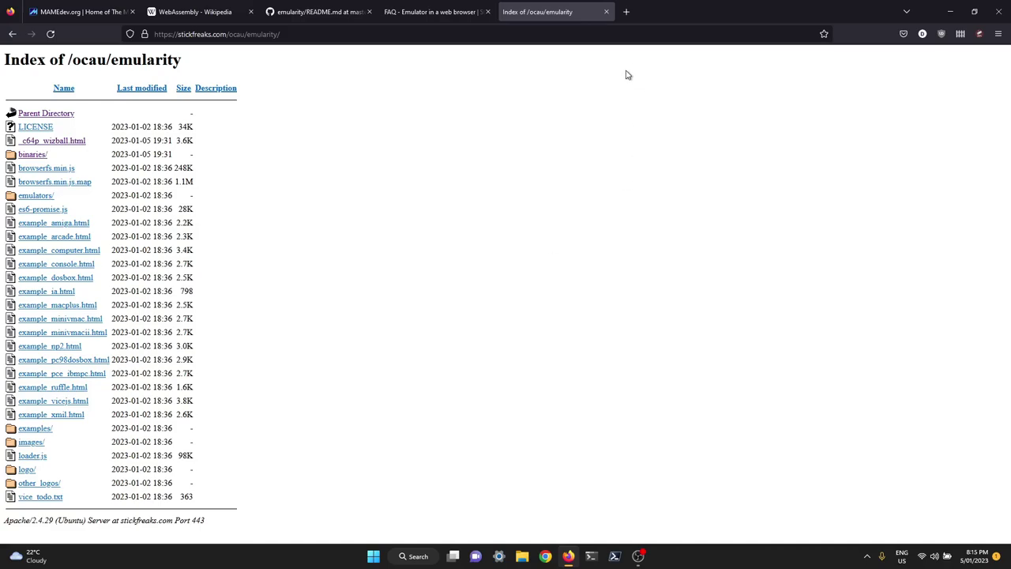
Load about:config in a new tab and filter the preferences by 'frame_'.
click(630, 15)
text(about:config)
key(Return)
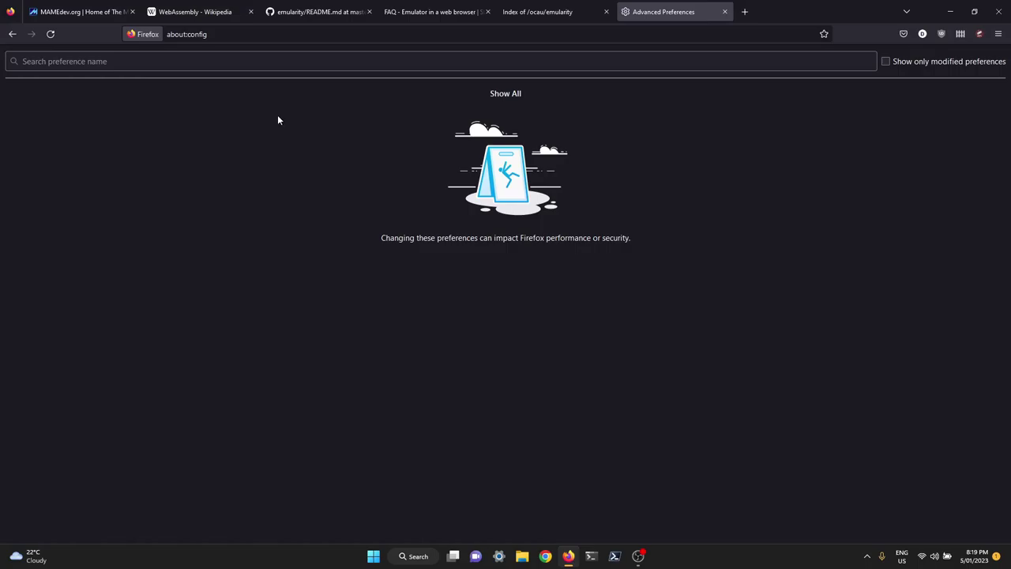
click(282, 64)
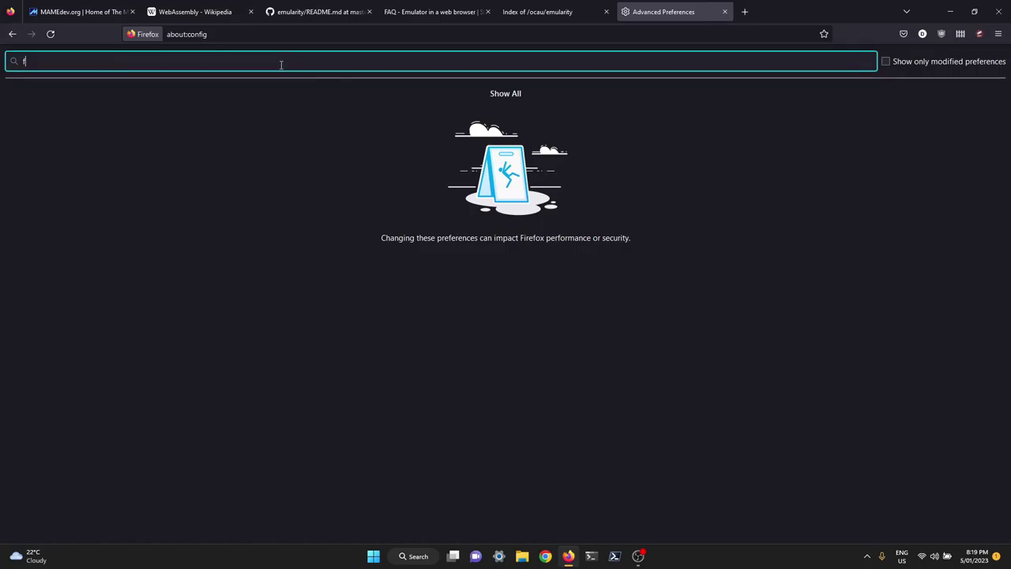
text(frame_)
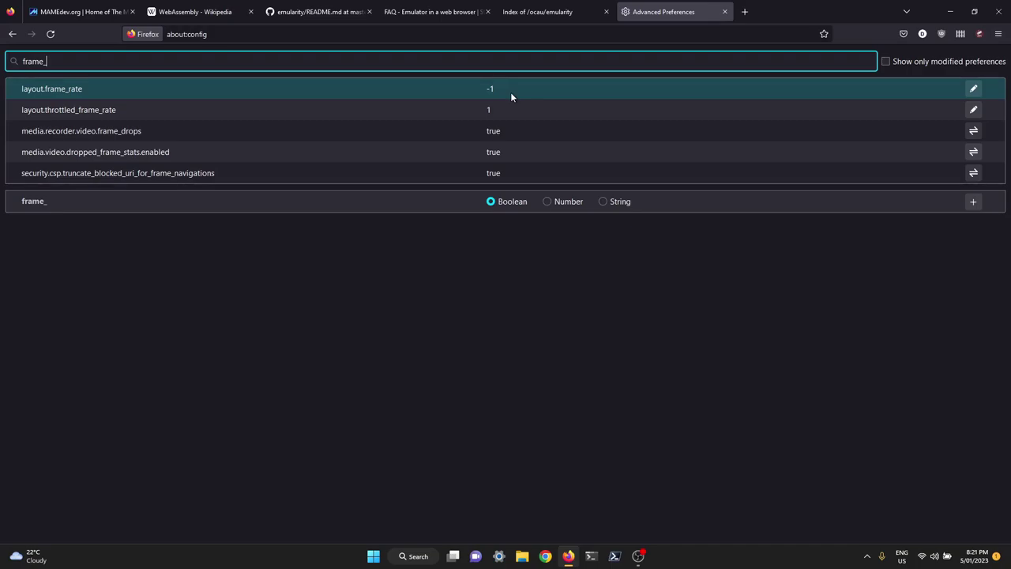
Edit layout.frame_rate to 0 and commit the new value.
double_click(491, 89)
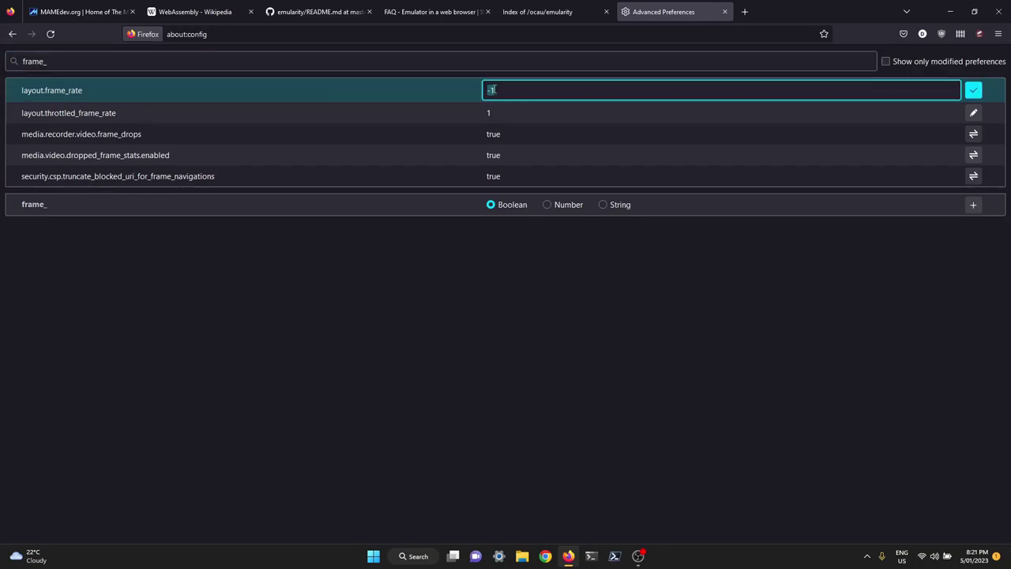
text(0)
key(Return)
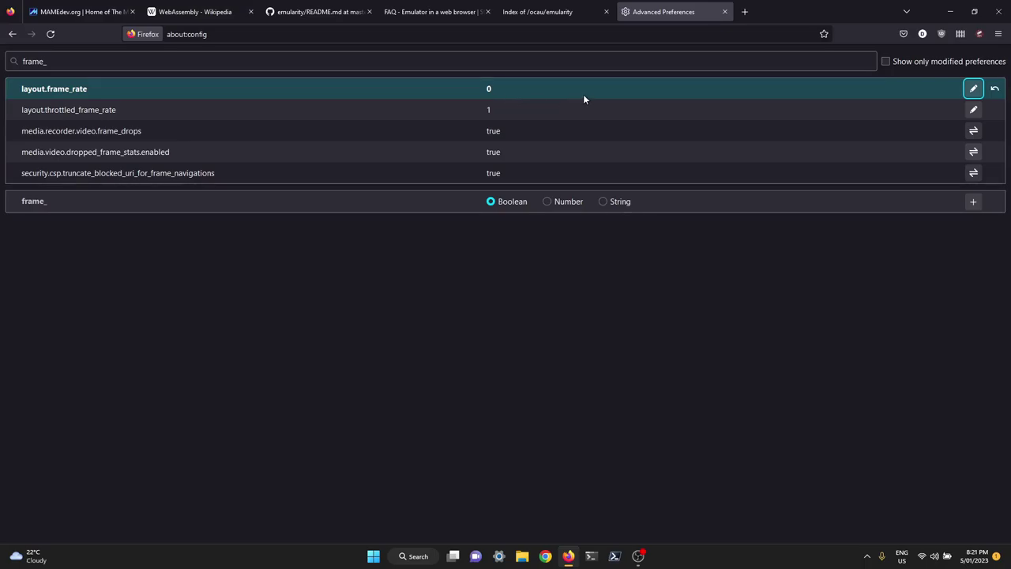
click(645, 358)
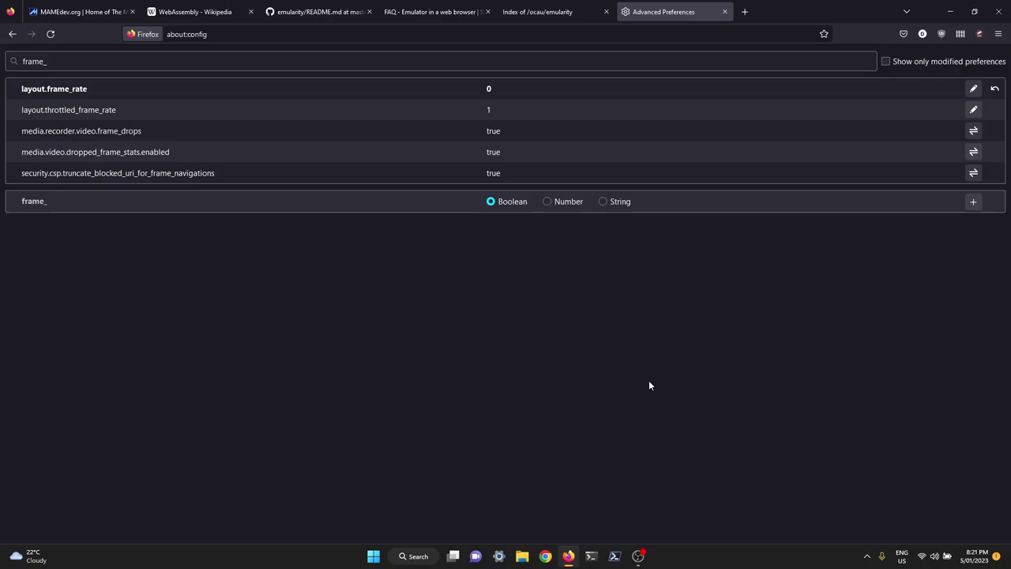
Open Control Panel from the Start search and search it for 'game'.
key(super)
text(control pa)
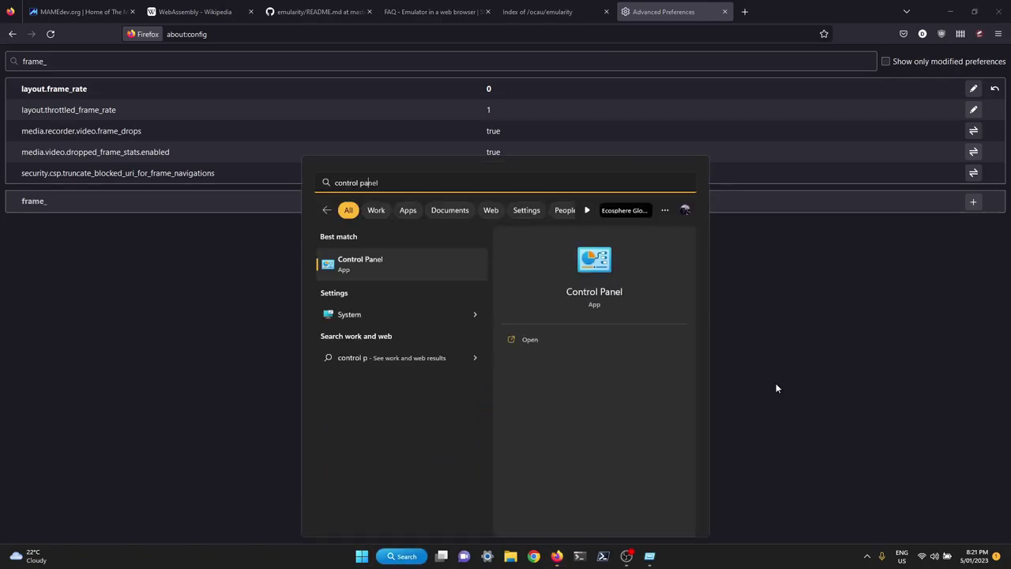
text(nel)
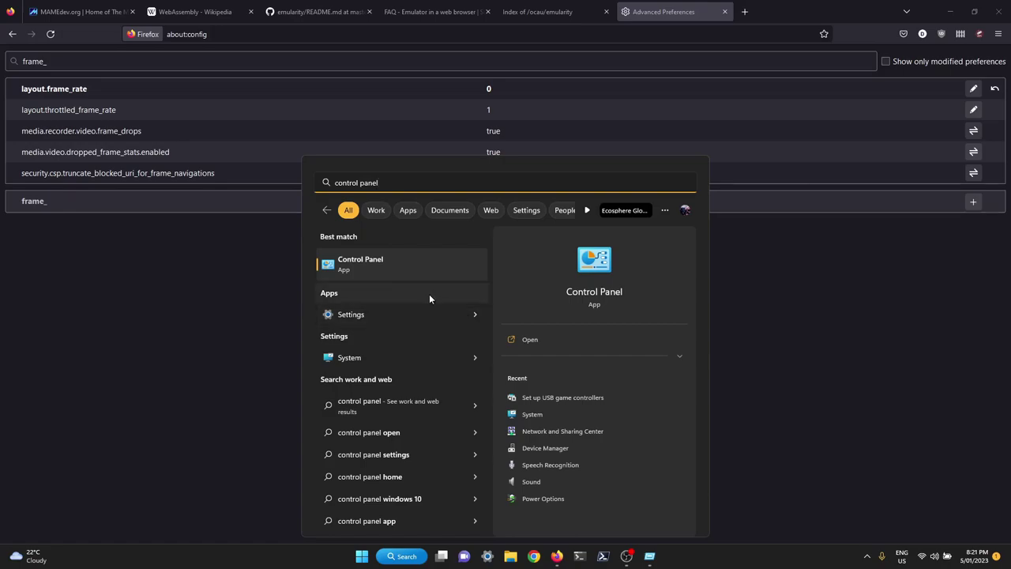
click(382, 264)
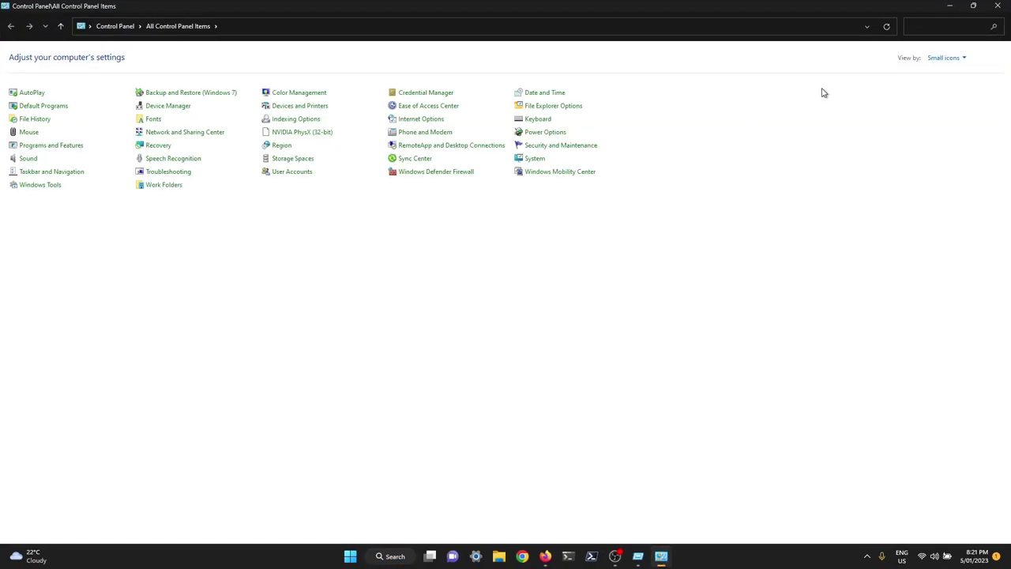
click(938, 29)
text(game)
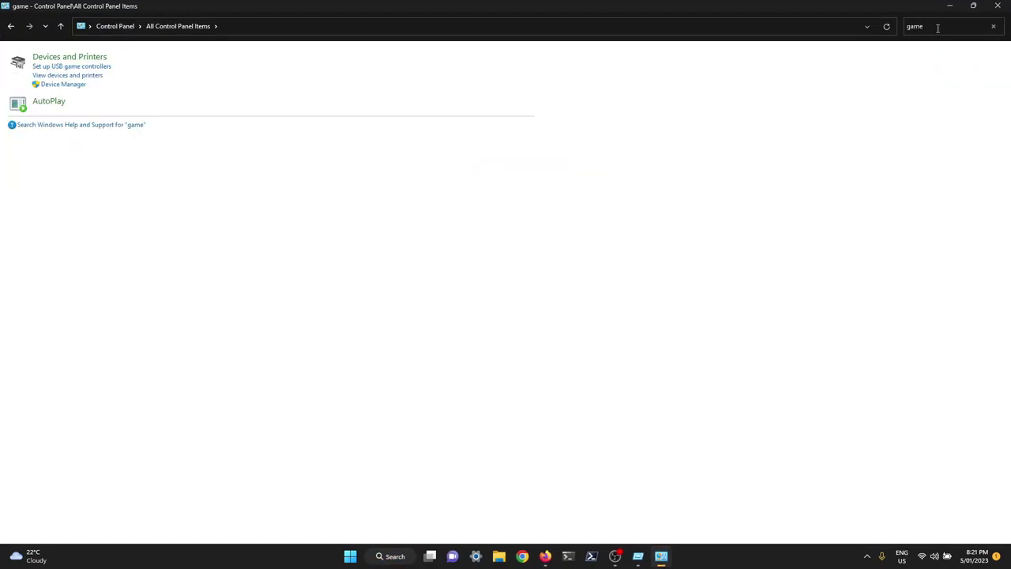
Choose 'Set up USB game controllers', then close the Bluetooth & devices Settings page.
click(71, 66)
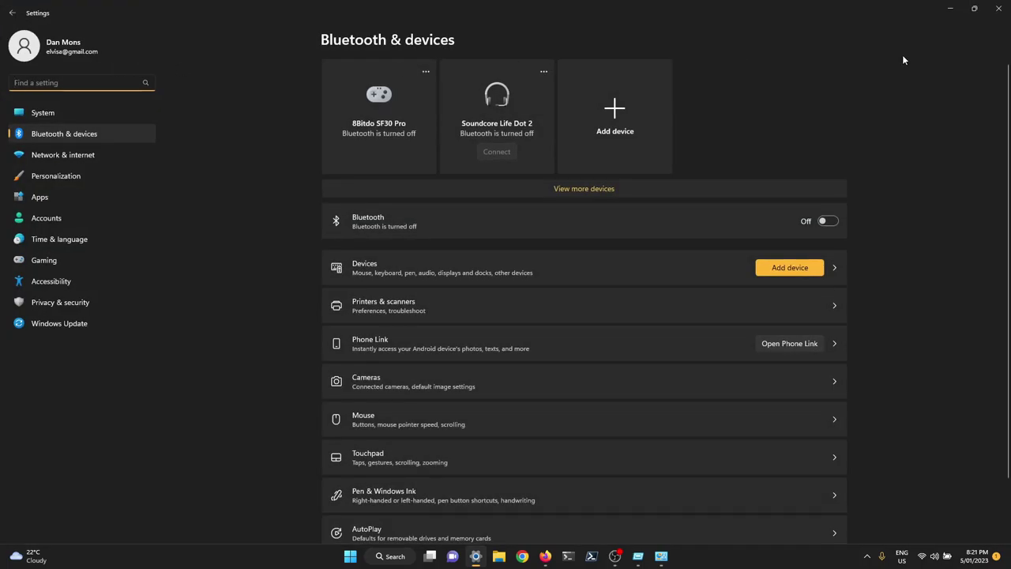
click(1004, 7)
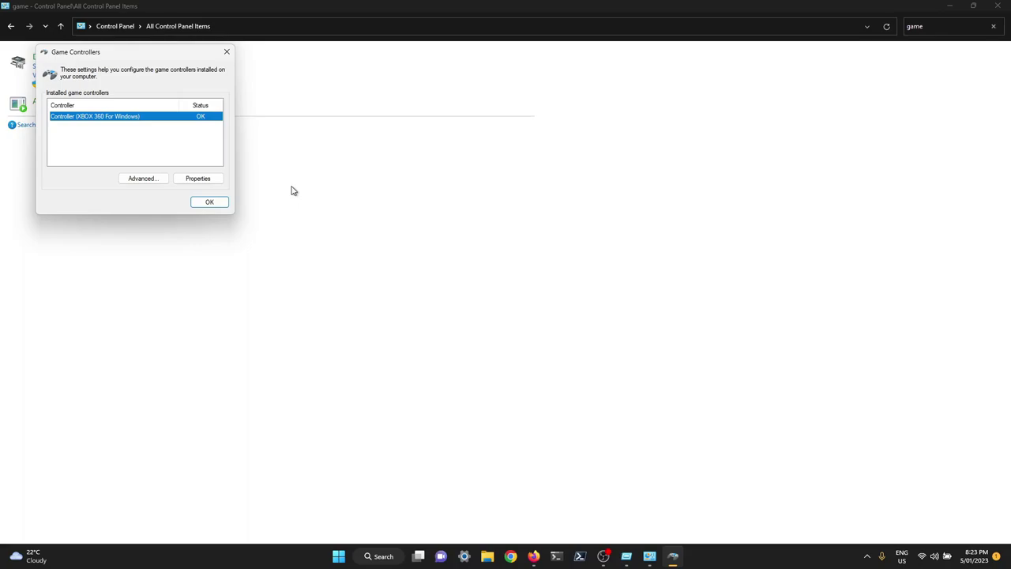
Check the Xbox 360 controller's Test page axis readout, then cancel its Properties dialog.
double_click(120, 116)
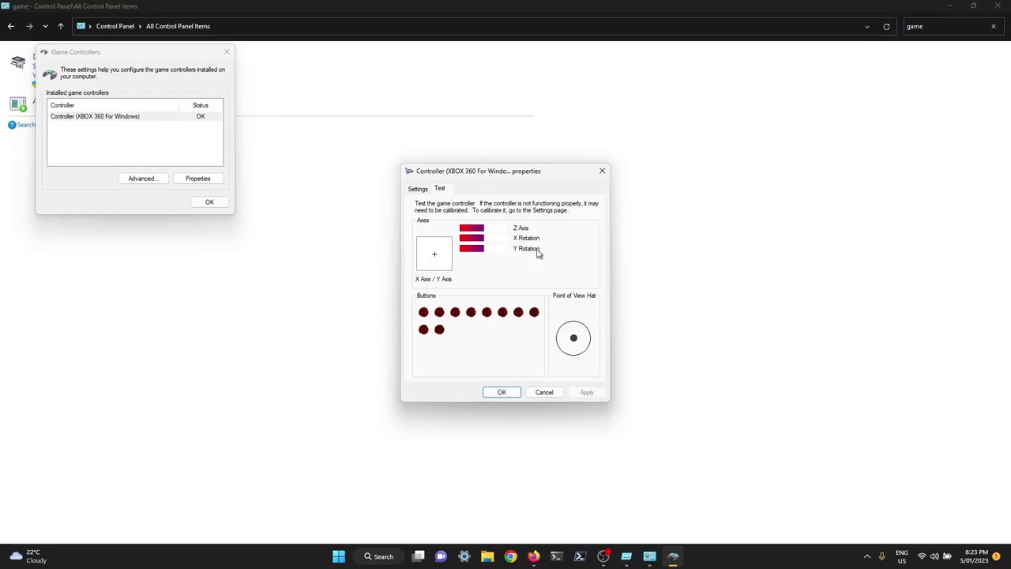
click(545, 393)
Close Game Controllers and return to Firefox's about:config showing layout.frame_rate at 0.
click(226, 52)
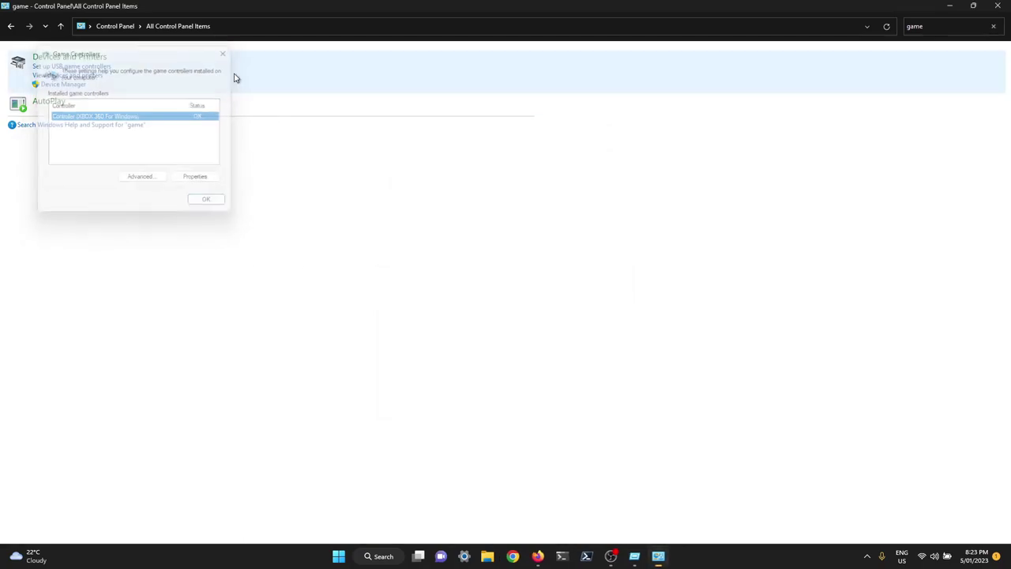
click(545, 555)
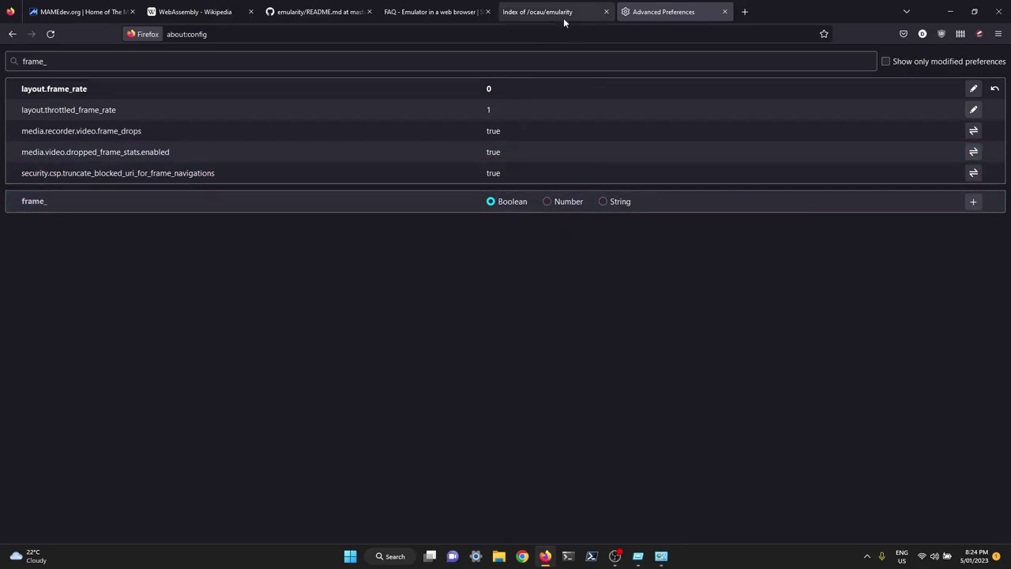
Open _c64p_wizball.html from the emularity index, then go back to the listing.
click(537, 12)
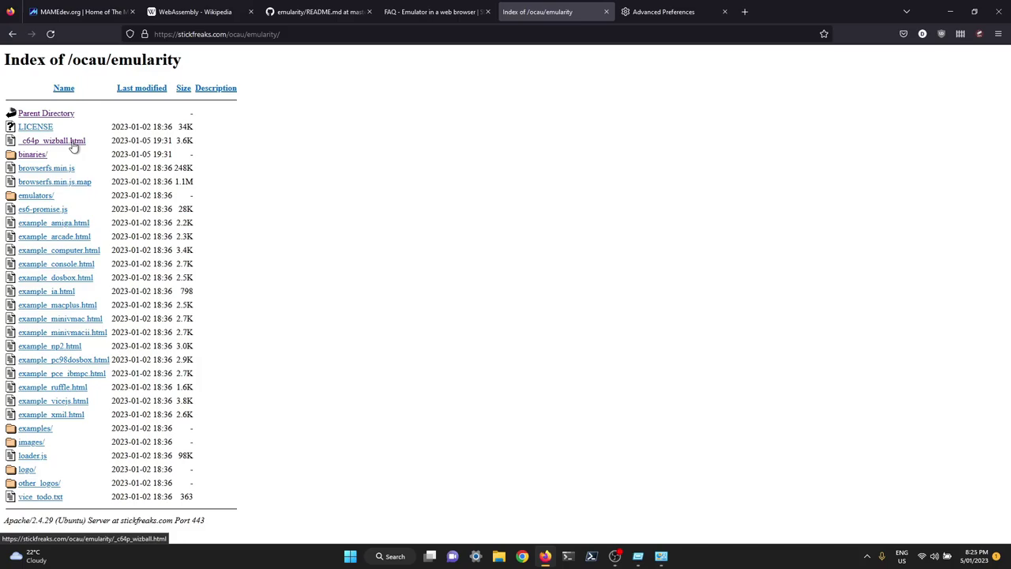
click(73, 143)
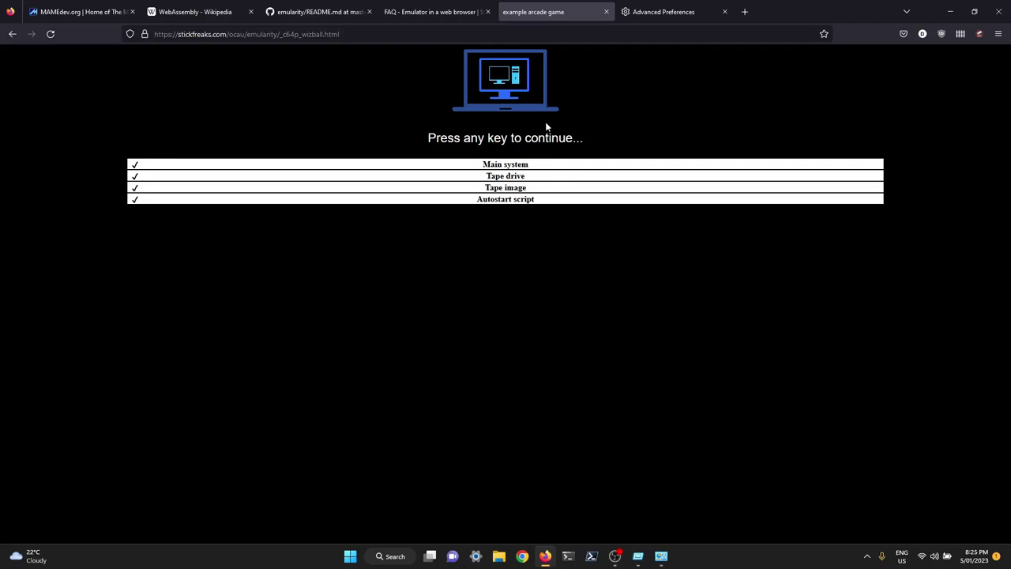
click(12, 34)
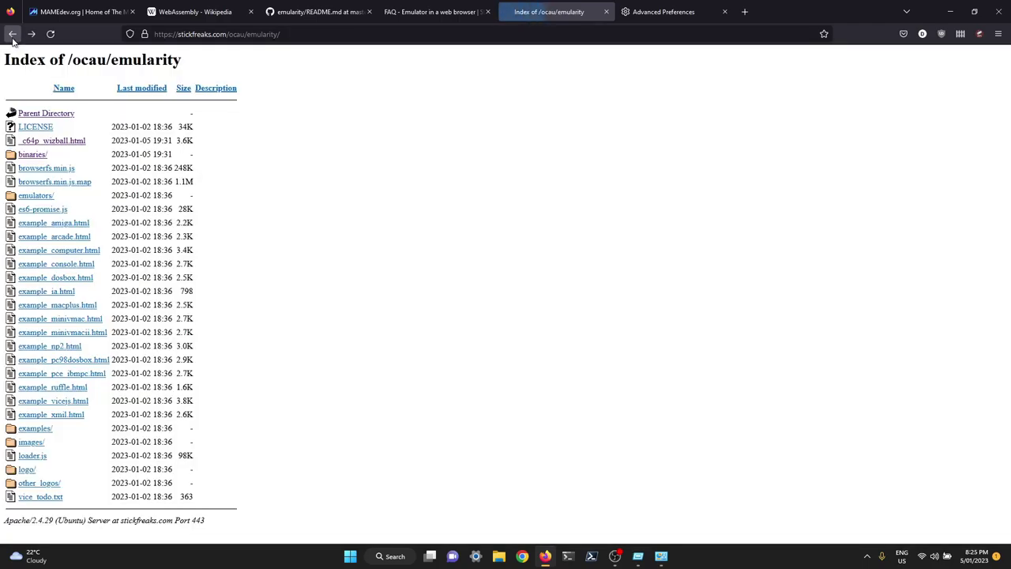
Open the binaries folder and highlight the c64.wasm (24M) and wizball.zip file sizes.
click(32, 154)
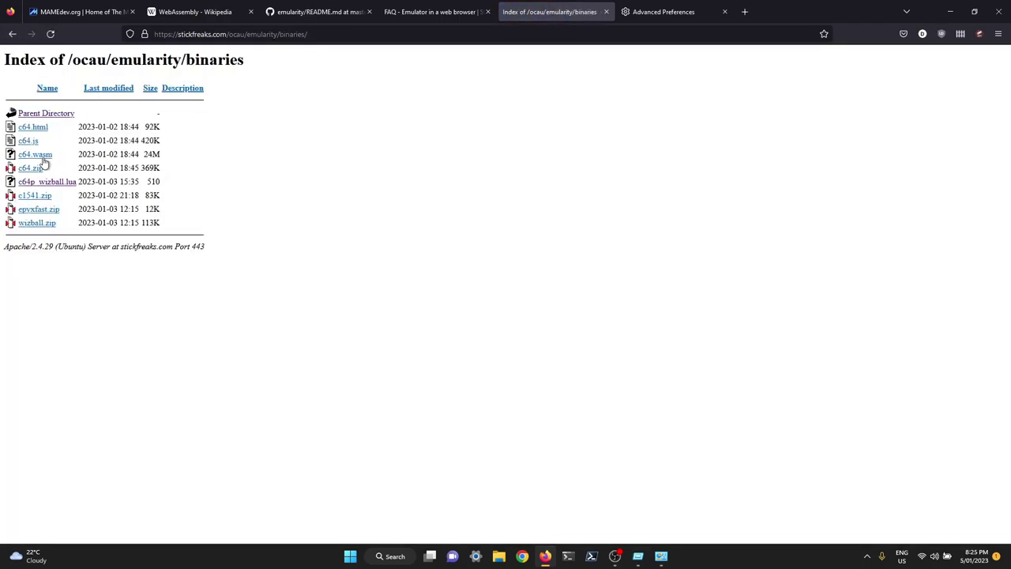
double_click(148, 154)
double_click(155, 223)
Return to the emularity index and launch the _c64p_wizball.html emulator page.
click(13, 34)
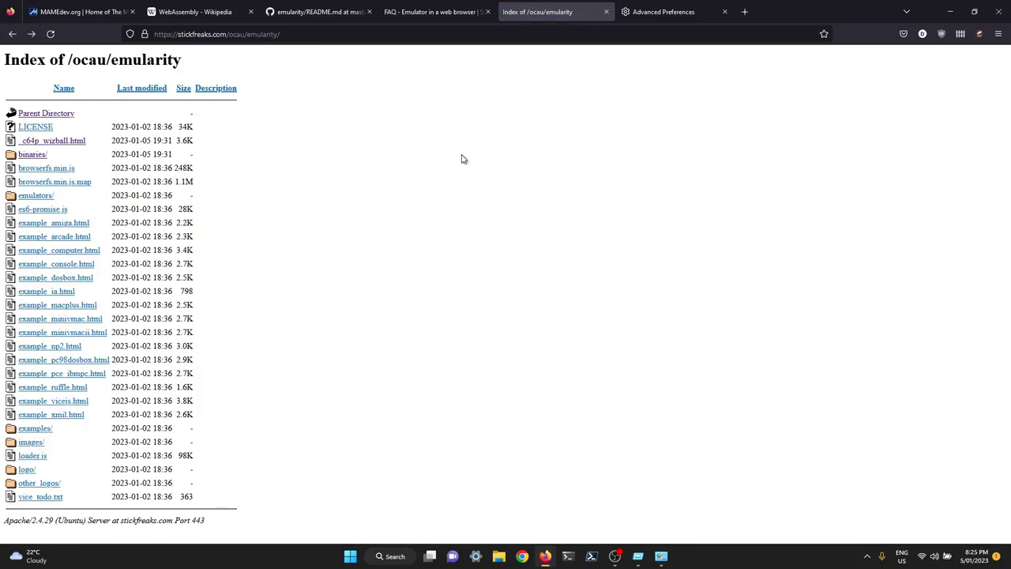
click(77, 142)
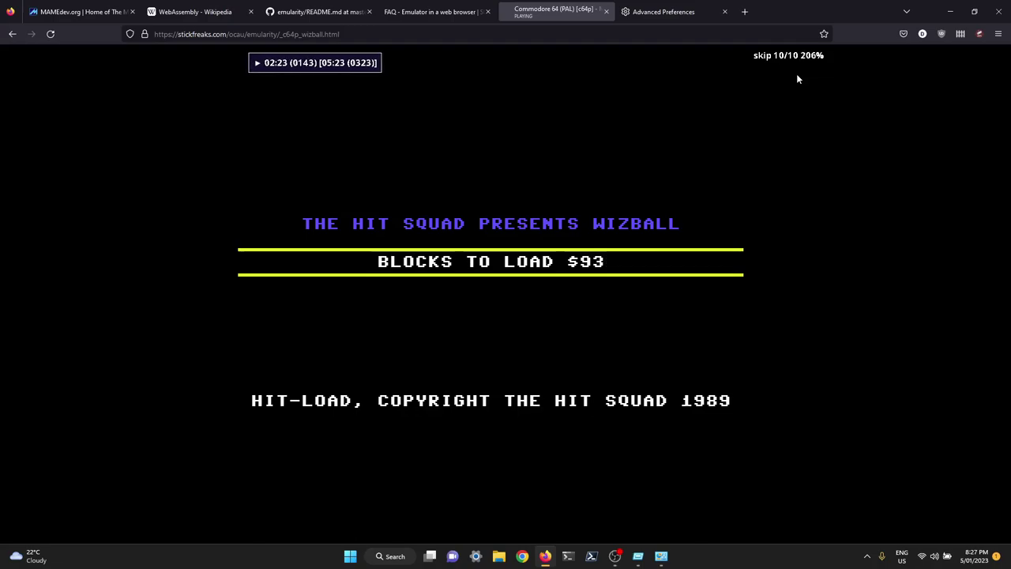
click(664, 11)
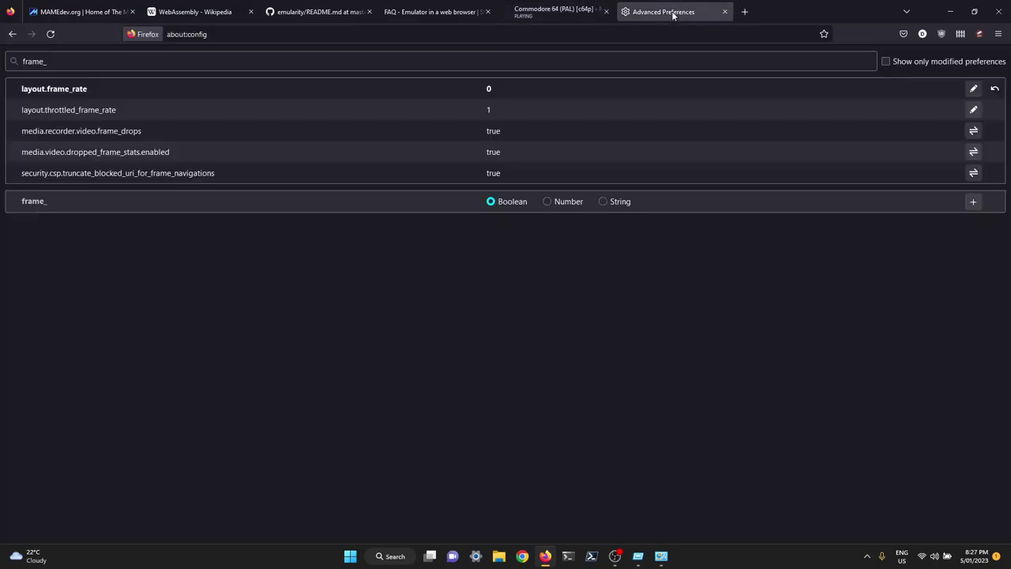
click(557, 11)
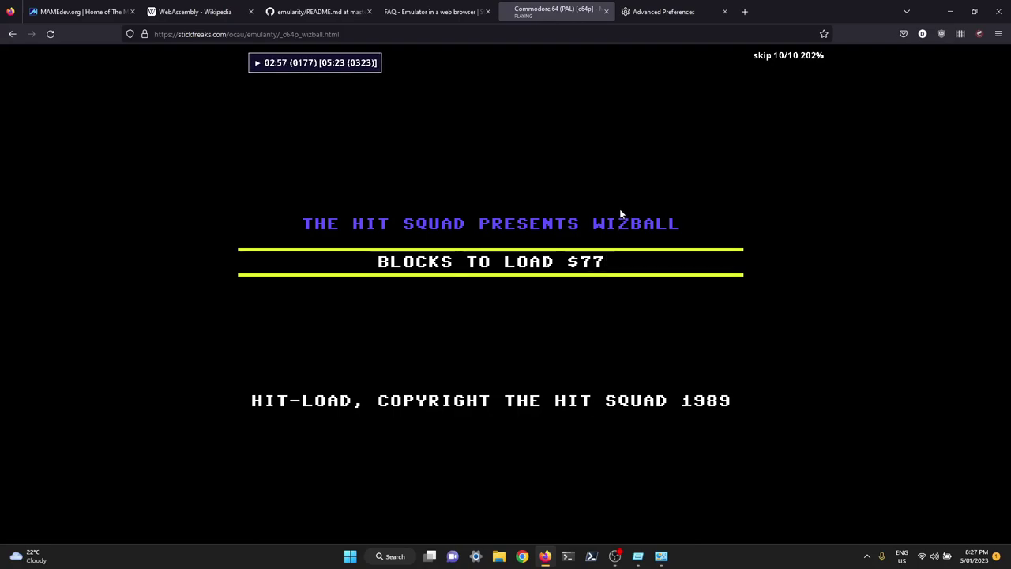
Bring up the MAME main menu and enter Input Settings.
key(Tab)
key(Down)
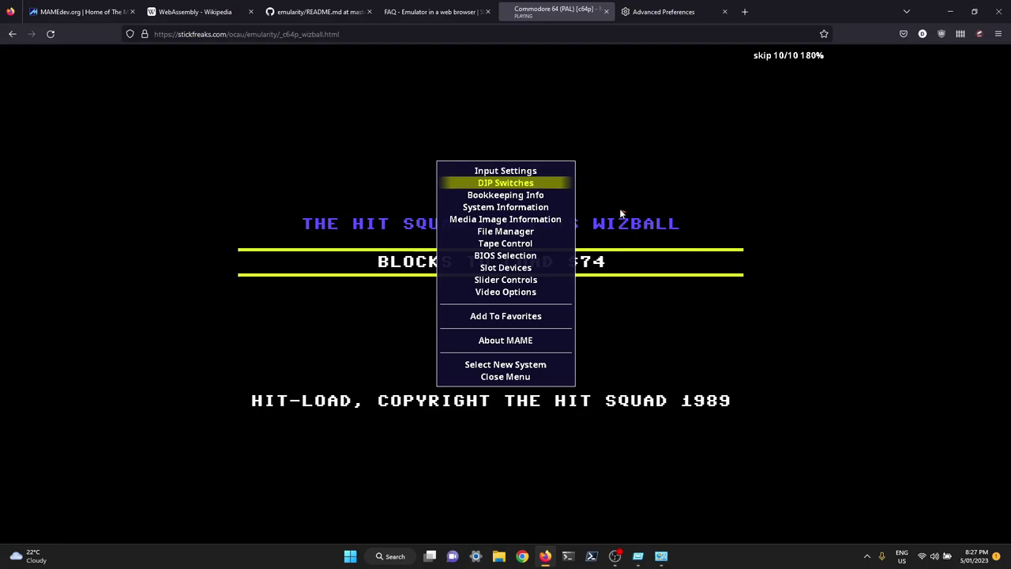
key(Down)
key(Down)
key(Down)
key(Down)
key(Up)
key(Up)
key(Up)
key(Down)
key(Down)
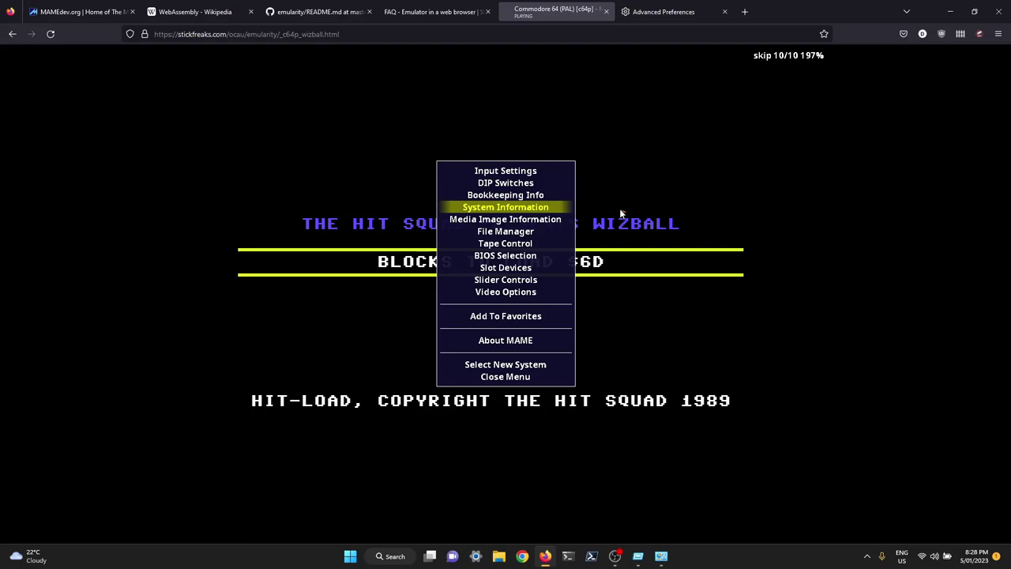
key(Down)
key(Down)
key(Down)
key(Up)
key(Up)
key(Up)
key(Up)
key(Up)
key(Return)
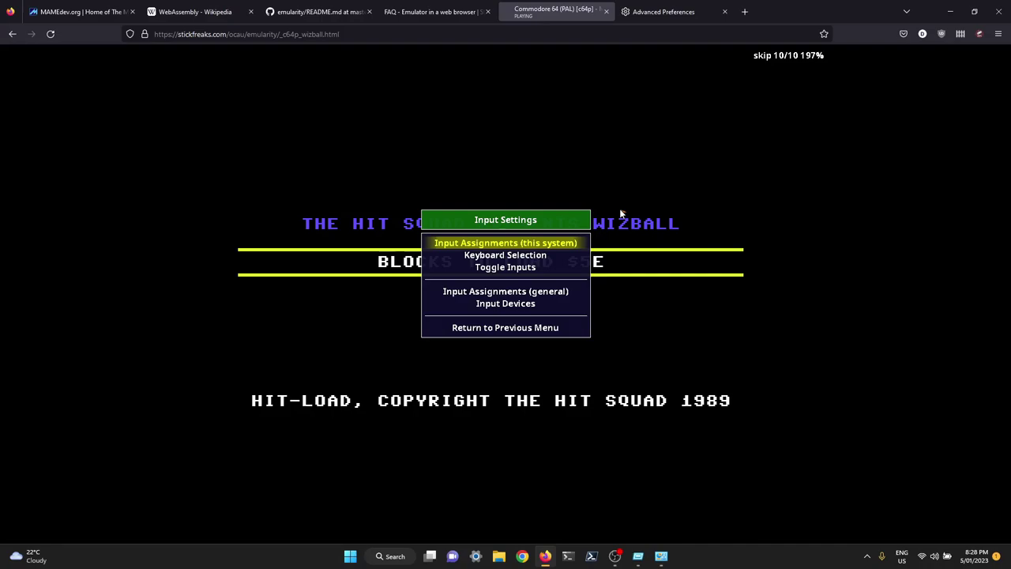
In this system's Input Assignments, select P1 Up and delete its joystick mapping.
key(Return)
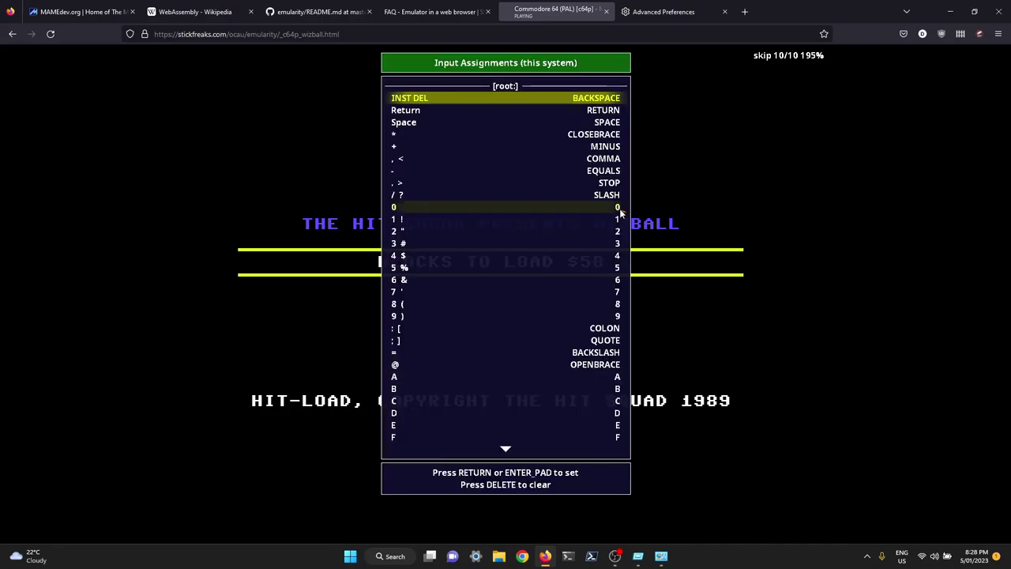
key(Down)
key(Down)
key(Up)
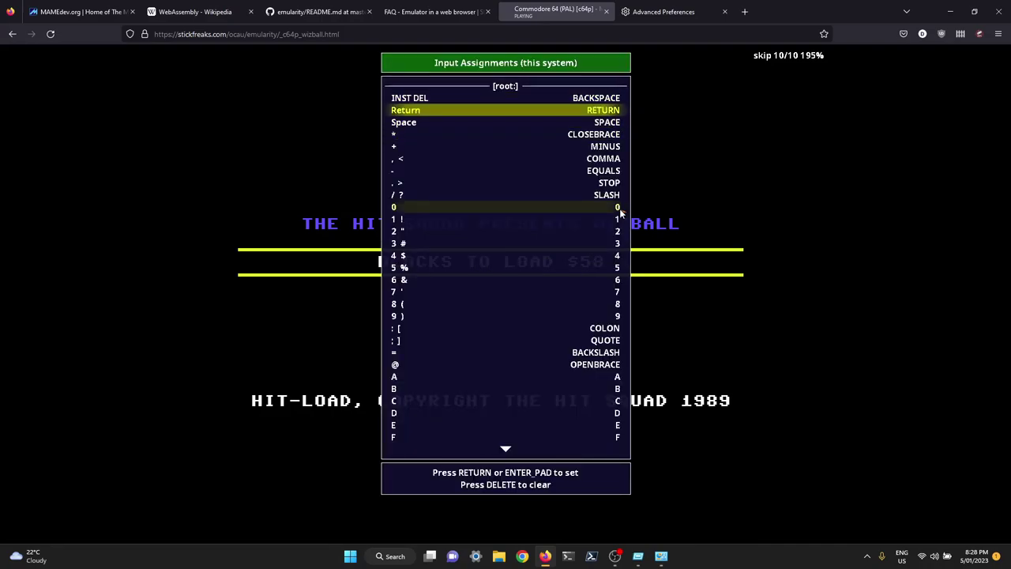
key(Up)
key(Up)
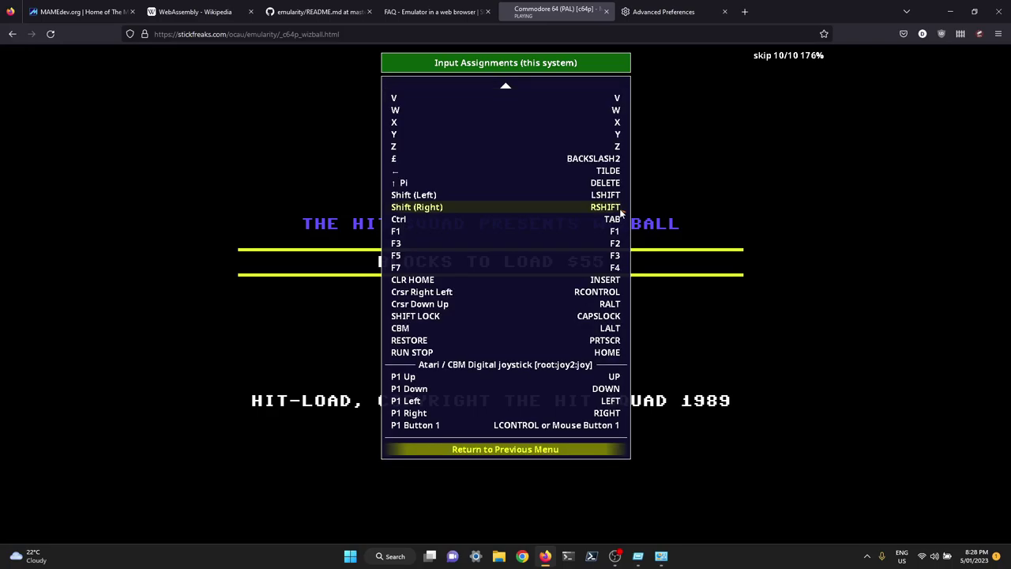
key(Up)
key(Up)
key(Up)
key(Up)
key(Up)
key(Down)
key(Down)
key(Down)
key(Down)
key(Up)
key(Up)
key(Up)
key(Up)
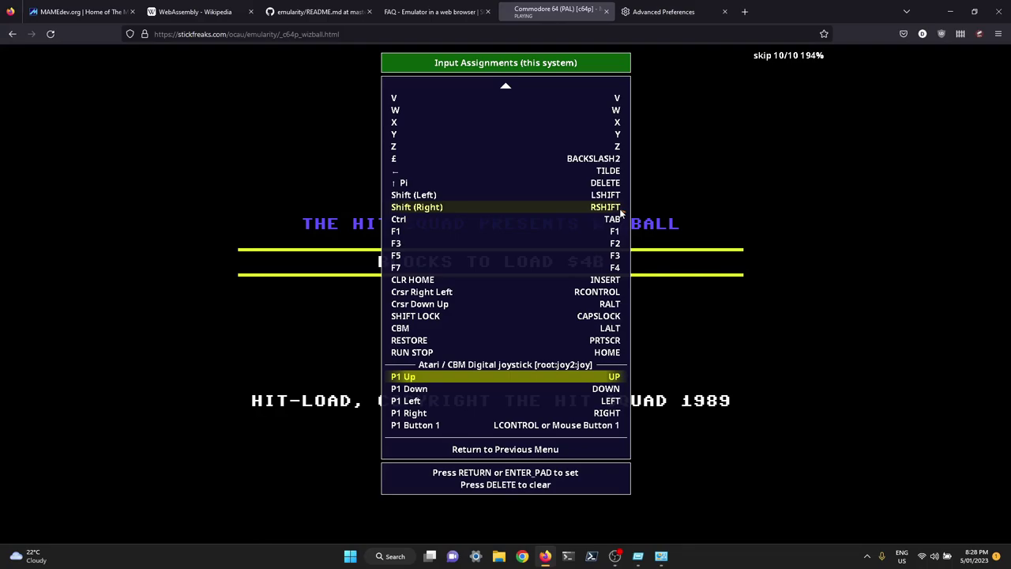
key(Down)
key(Down)
key(Down)
key(Down)
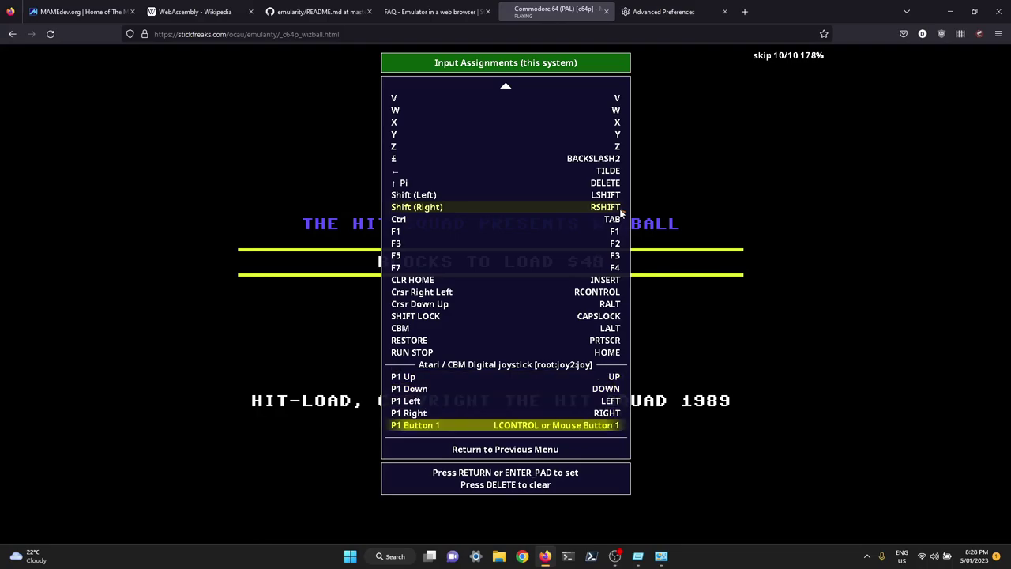
key(Up)
key(Up)
key(Up)
key(Up)
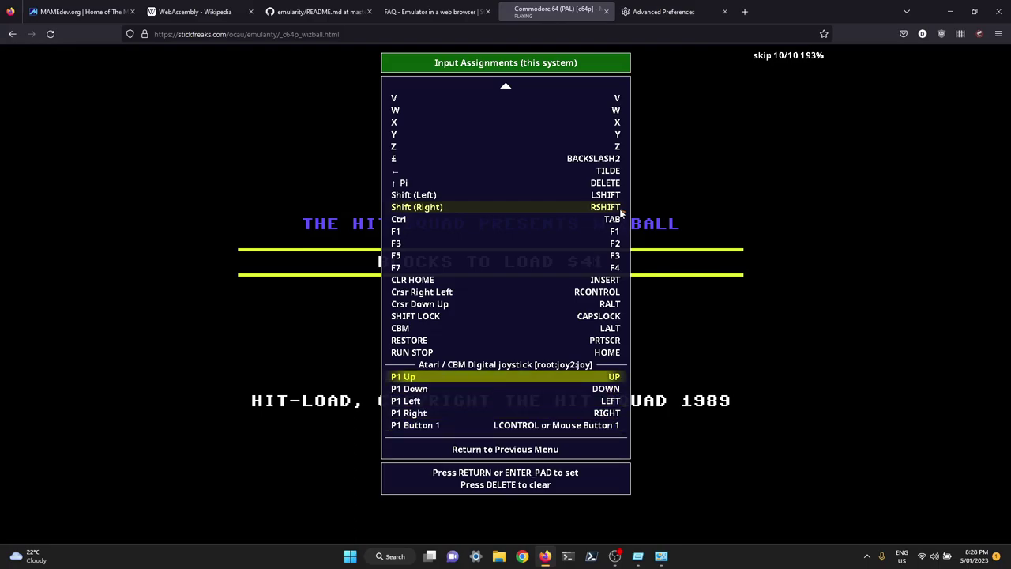
key(Delete)
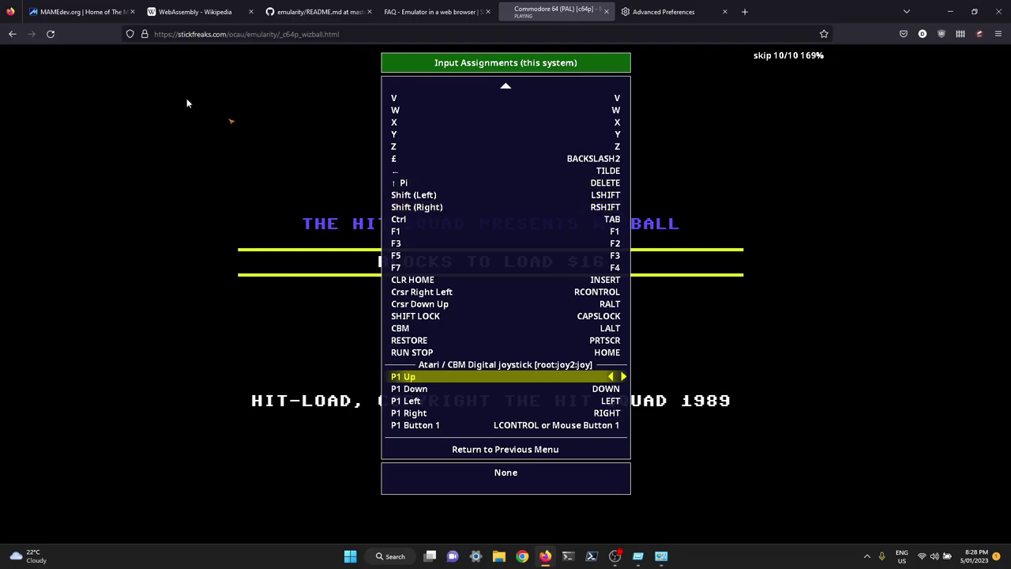
Reload the Wizball page so the emulator restarts at the C64 READY screen.
click(51, 34)
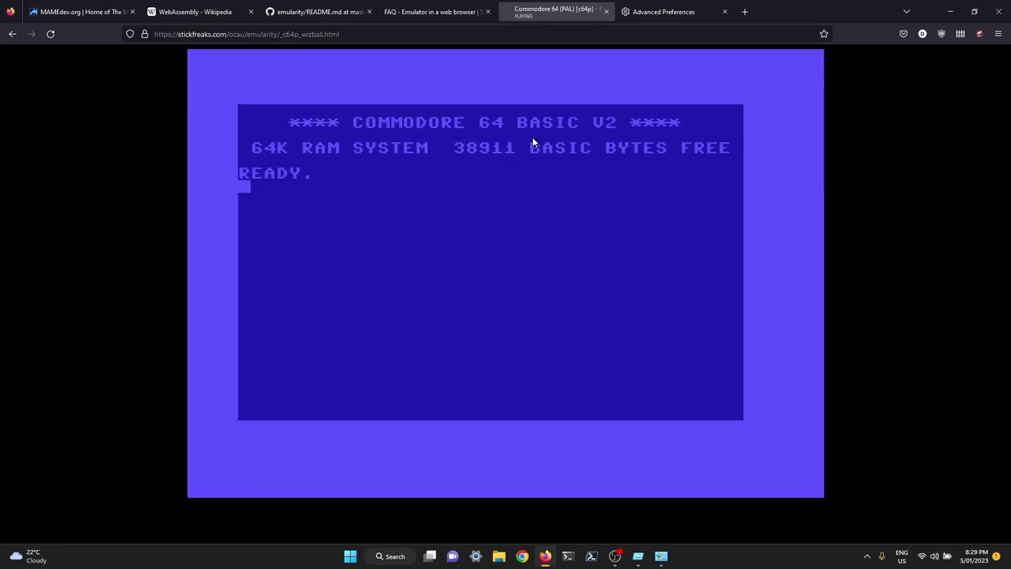
In MAME's Input Assignments (this system), map P1 Up to Joy 1 Button 13.
key(Tab)
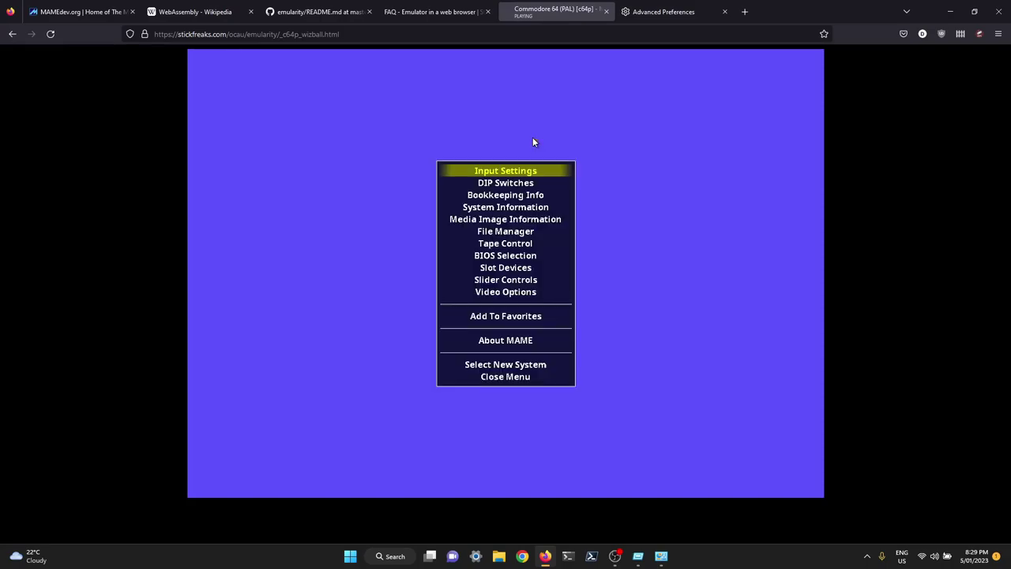
key(Return)
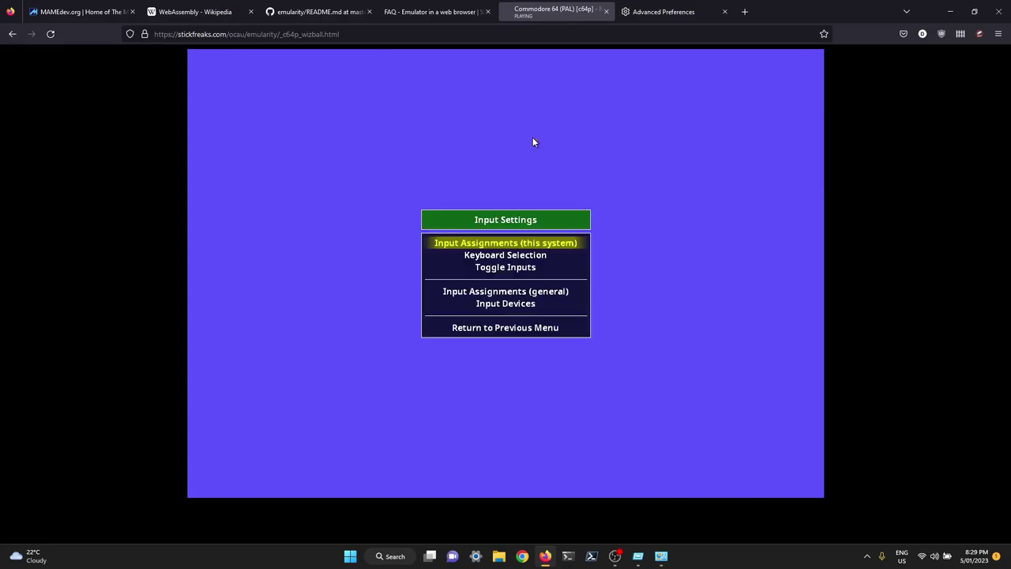
key(Return)
key(Up)
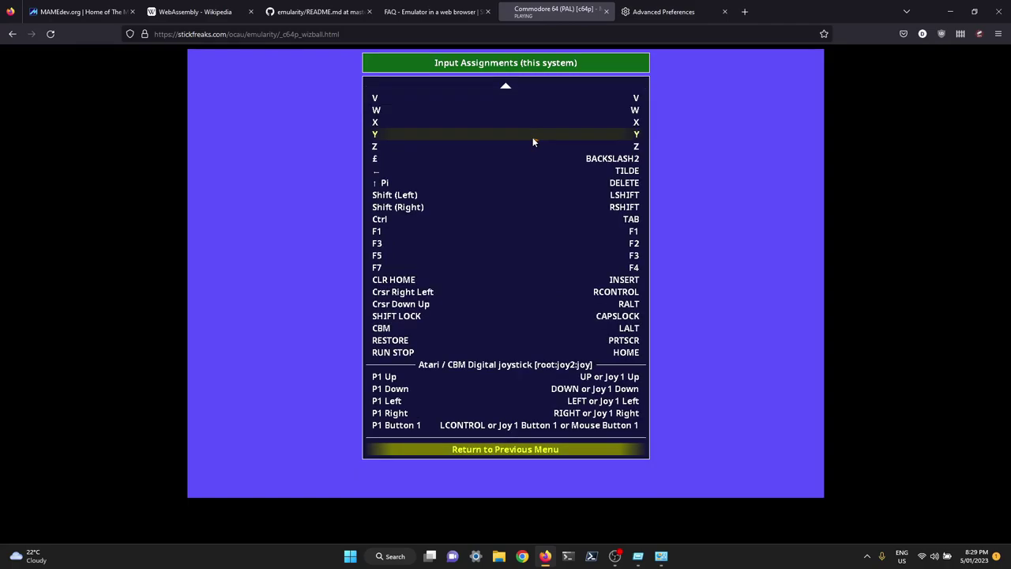
key(Up)
key(Up)
key(Up)
key(Up)
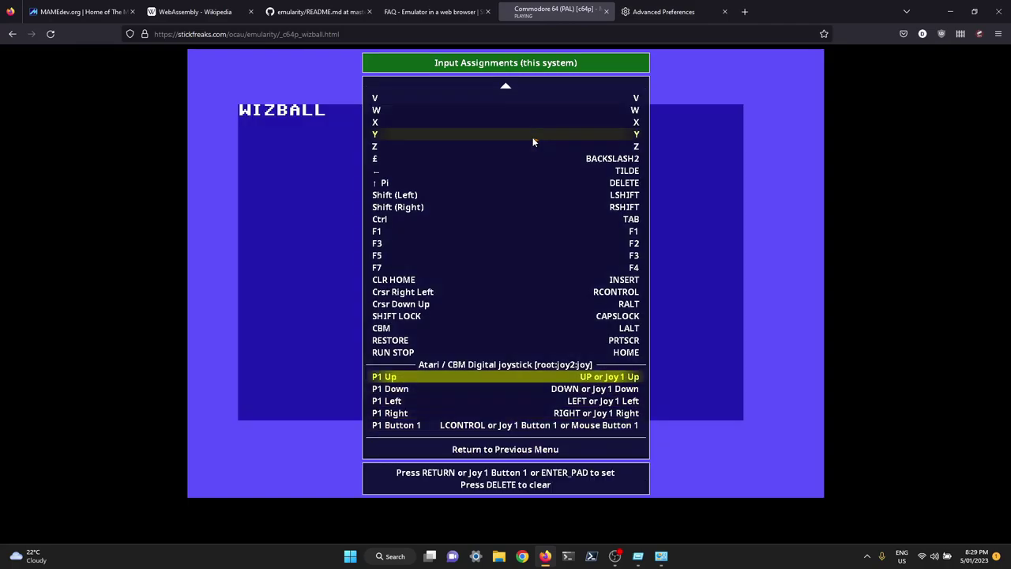
key(Delete)
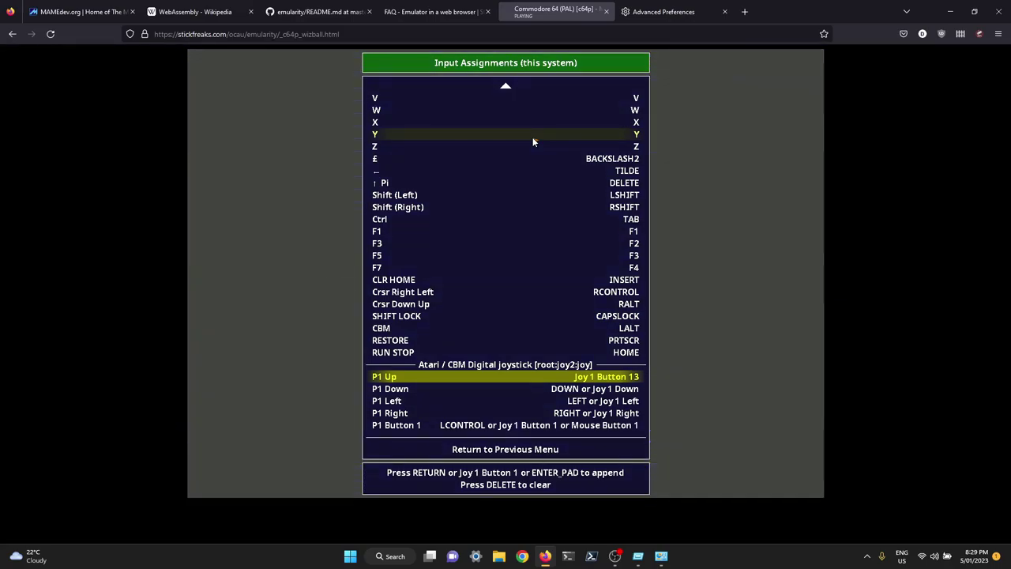
Reassign P1 Down to Joy 1 Button 14 only.
key(Down)
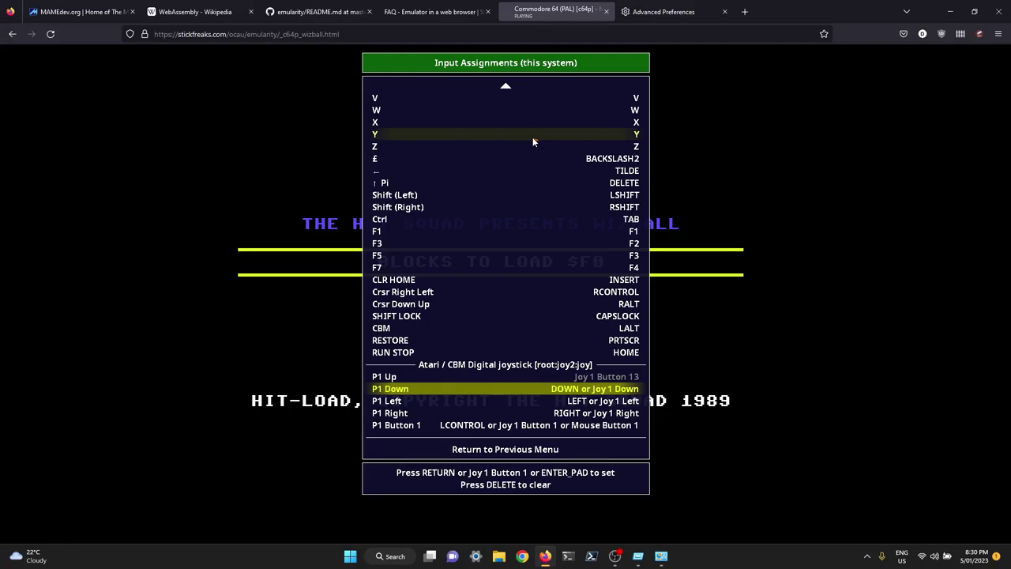
key(Delete)
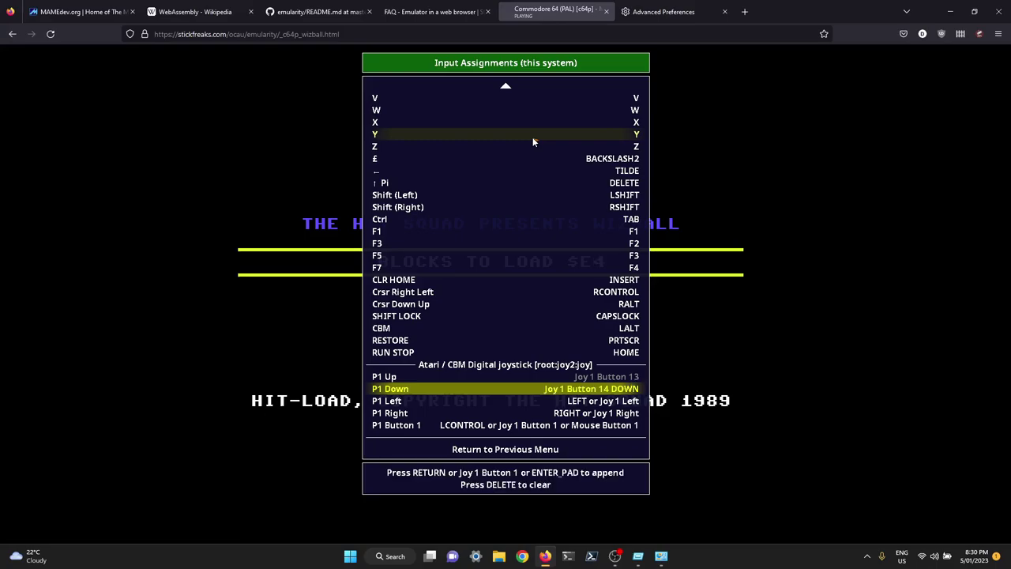
key(Up)
key(Down)
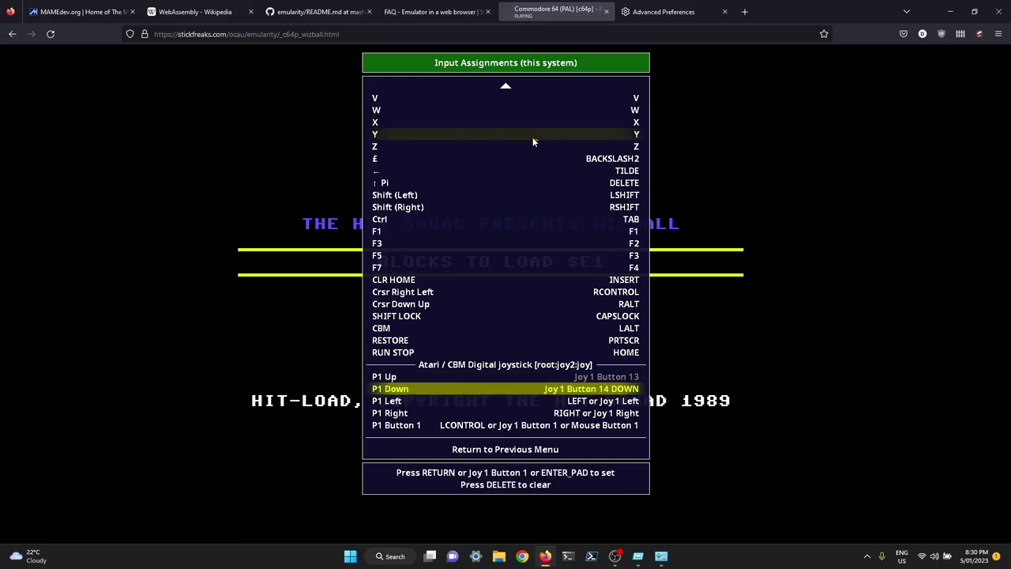
key(Down)
key(Up)
key(Down)
key(Up)
key(Down)
key(Down)
key(Up)
key(Up)
key(Delete)
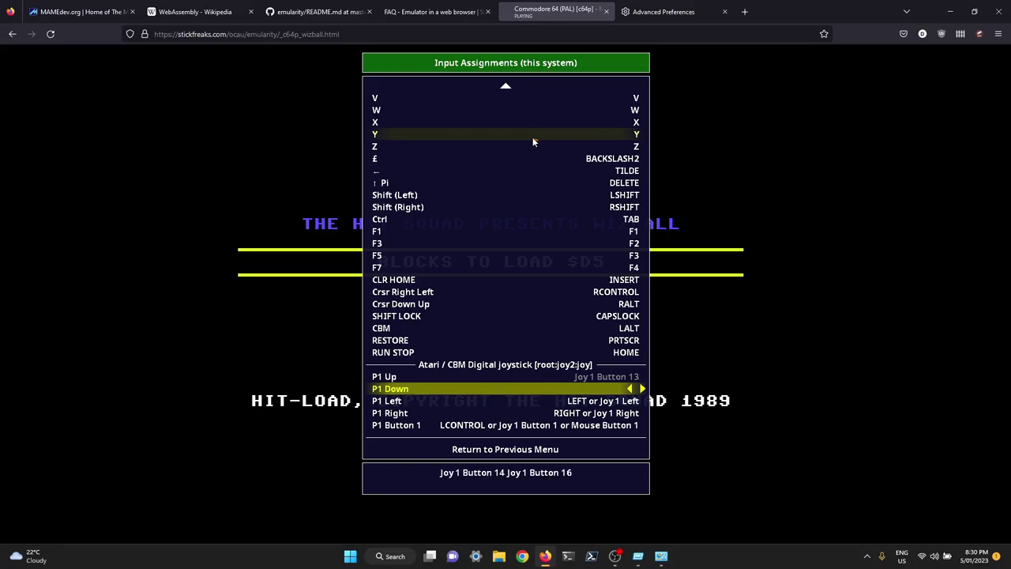
key(Down)
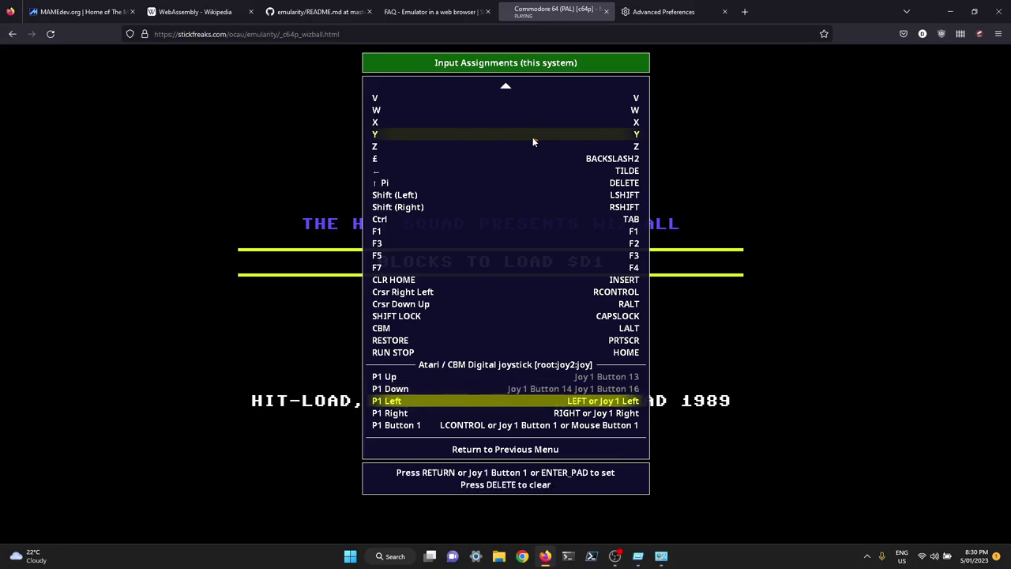
key(Up)
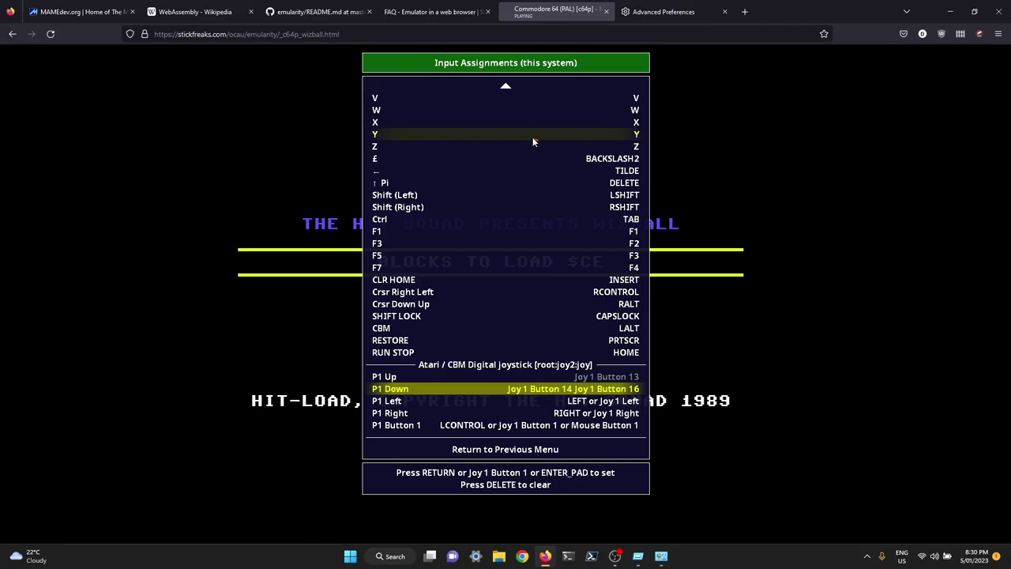
key(Return)
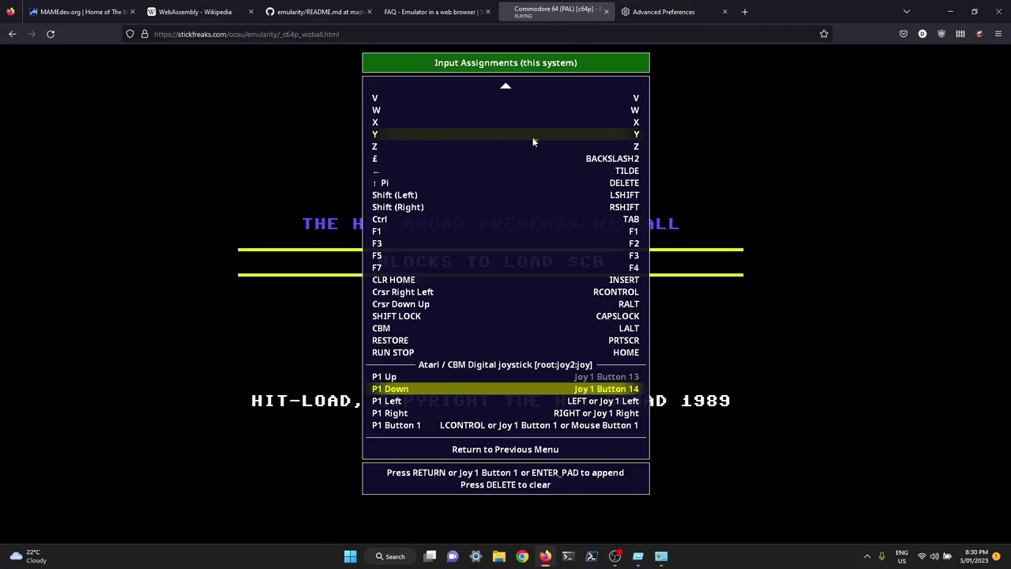
Map P1 Left to Button 15, P1 Right to Button 16, and P1 Button 1 to Button 4.
key(Down)
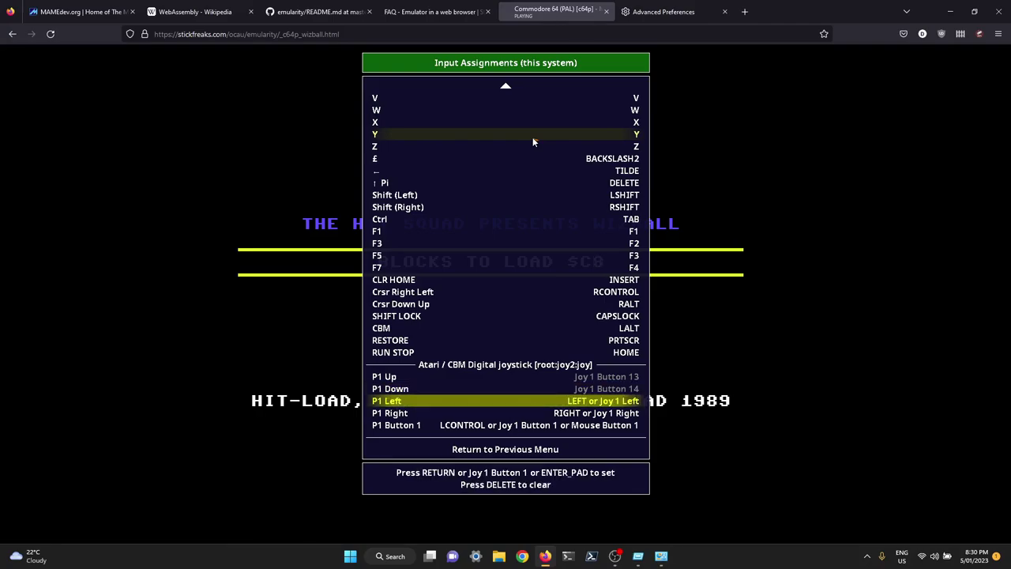
key(Return)
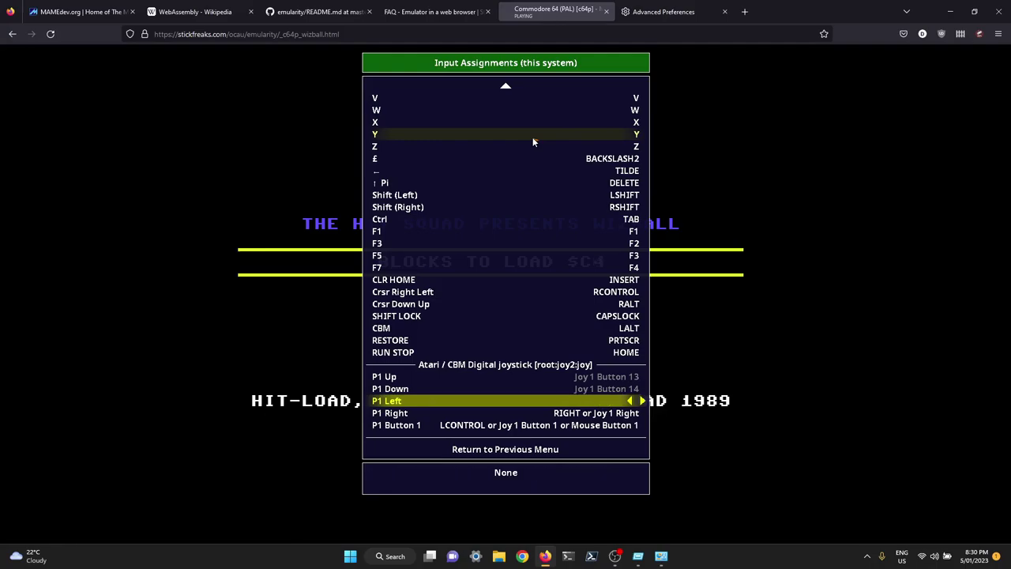
key(Down)
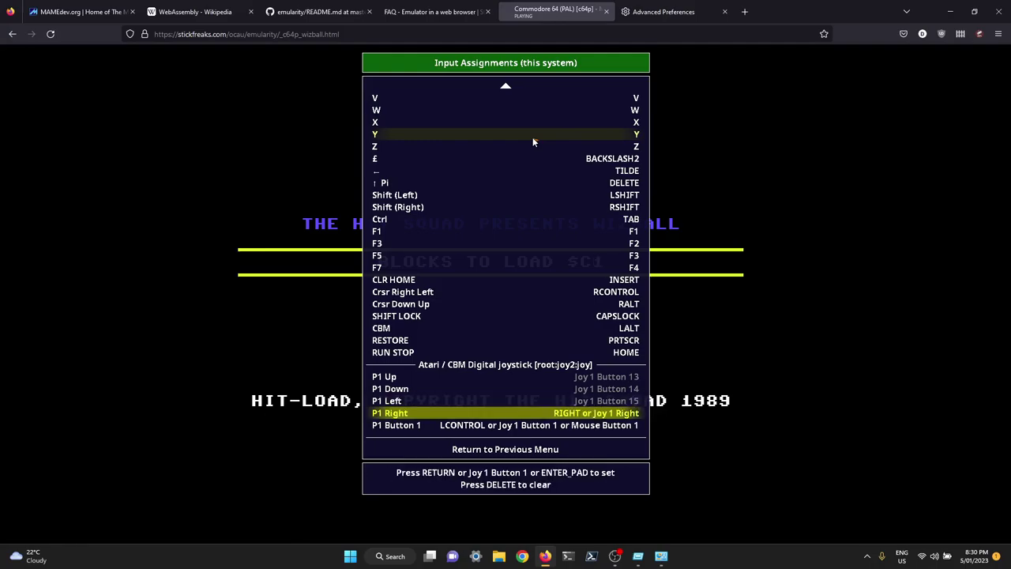
key(Return)
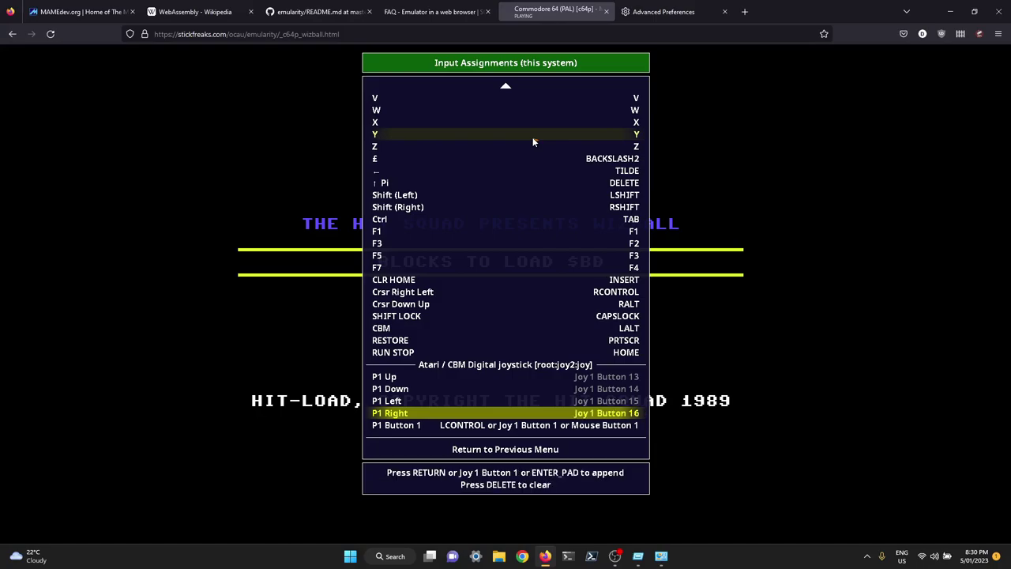
key(Down)
key(Return)
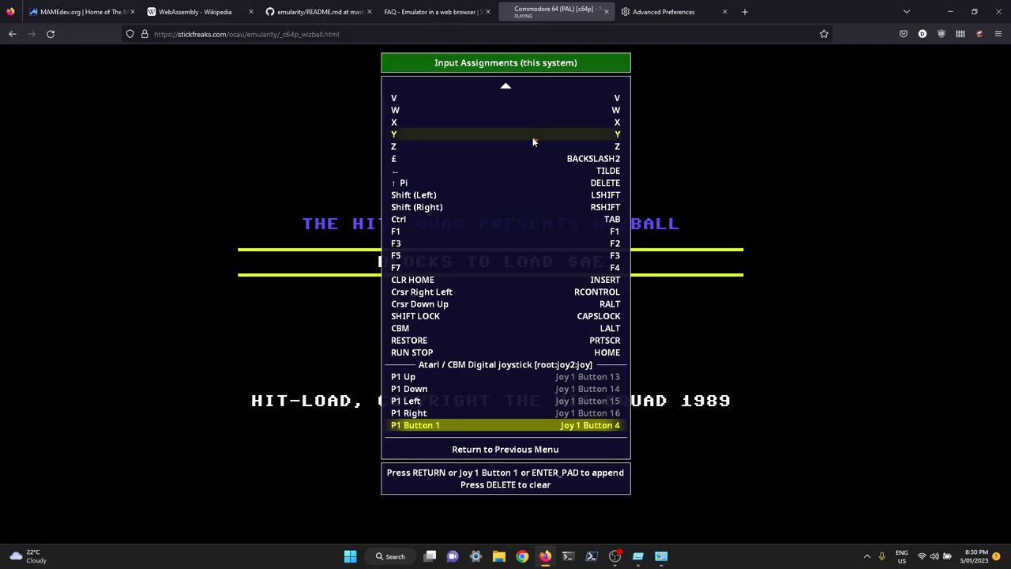
Review the new direction assignments and close the menu to resume loading.
key(Down)
key(Up)
key(Up)
key(Up)
key(Up)
key(Down)
key(Down)
key(Down)
key(Down)
key(Down)
key(Up)
key(Up)
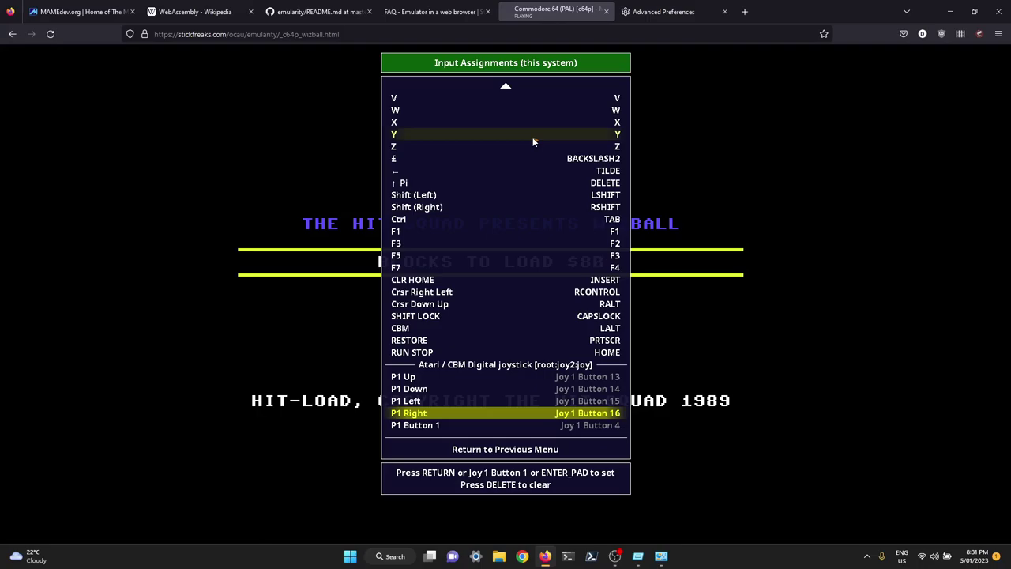
key(Tab)
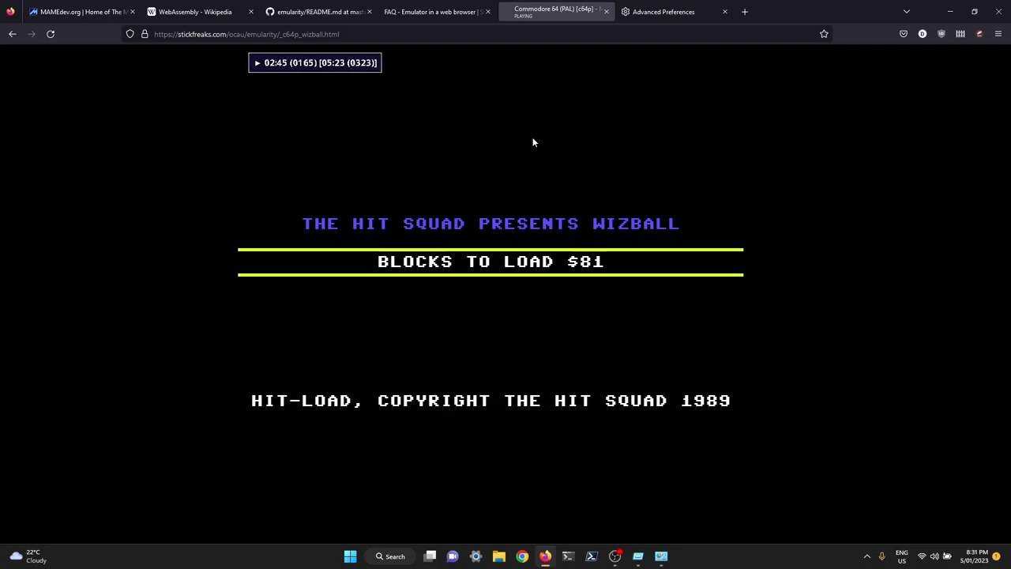
Speed up emulation with F11 until Wizball loads and shows its top scores screen.
key(F11)
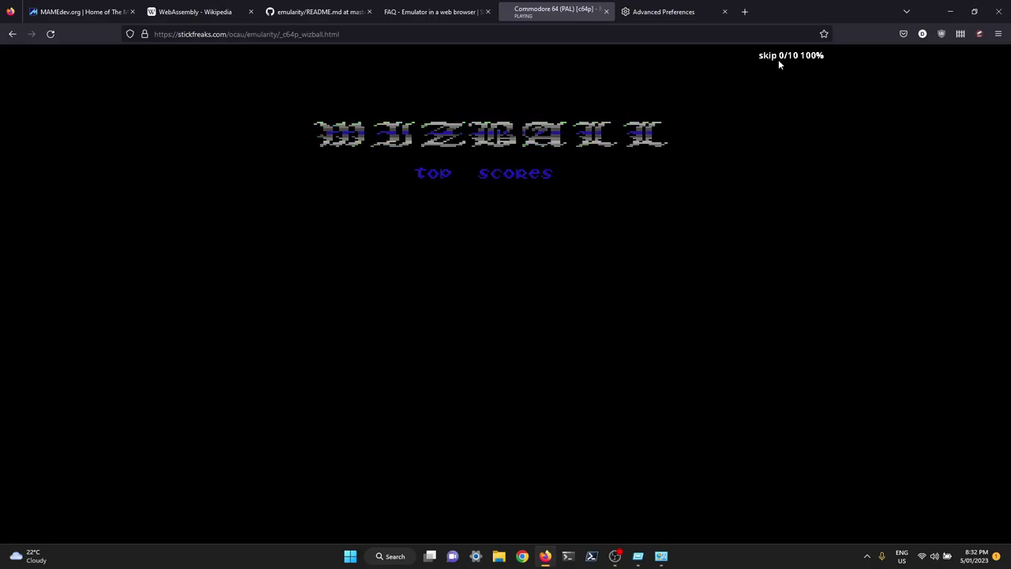
Turn the system volume down almost to silent, then raise it slightly.
key(XF86AudioLowerVolume)
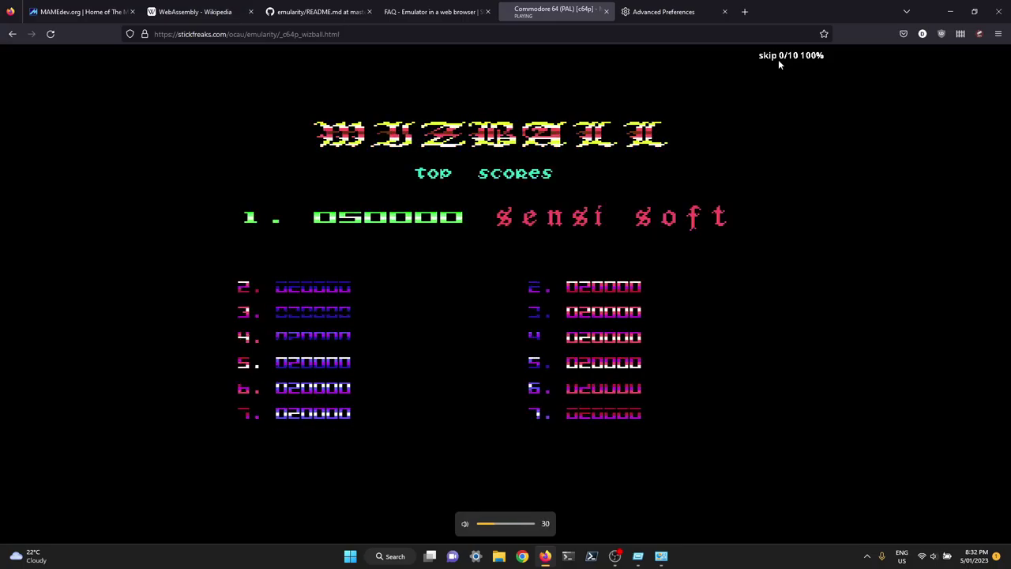
key(XF86AudioLowerVolume)
key(XF86AudioLowerVolume)
key(XF86AudioLowerVolume)
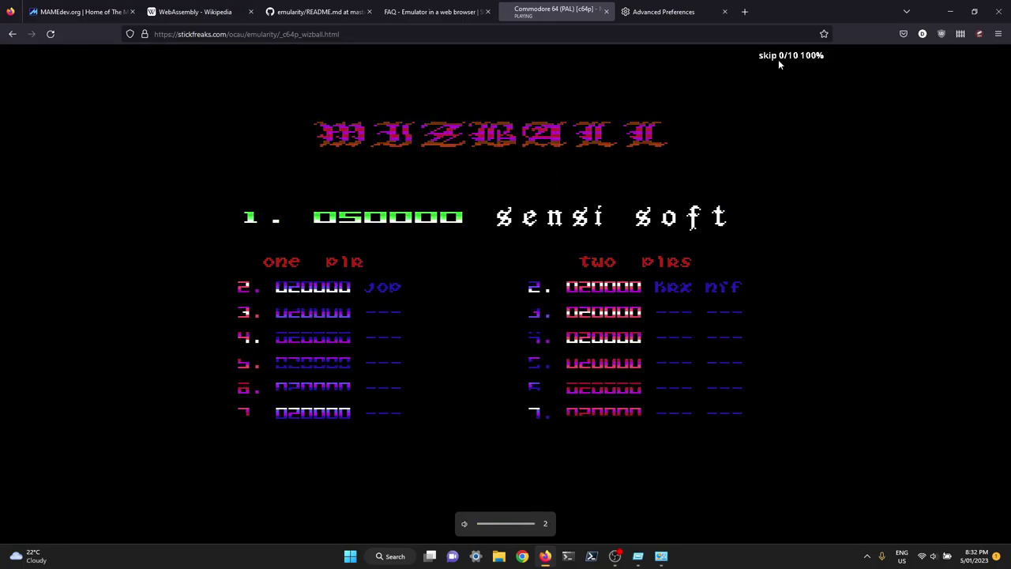
key(XF86AudioRaiseVolume)
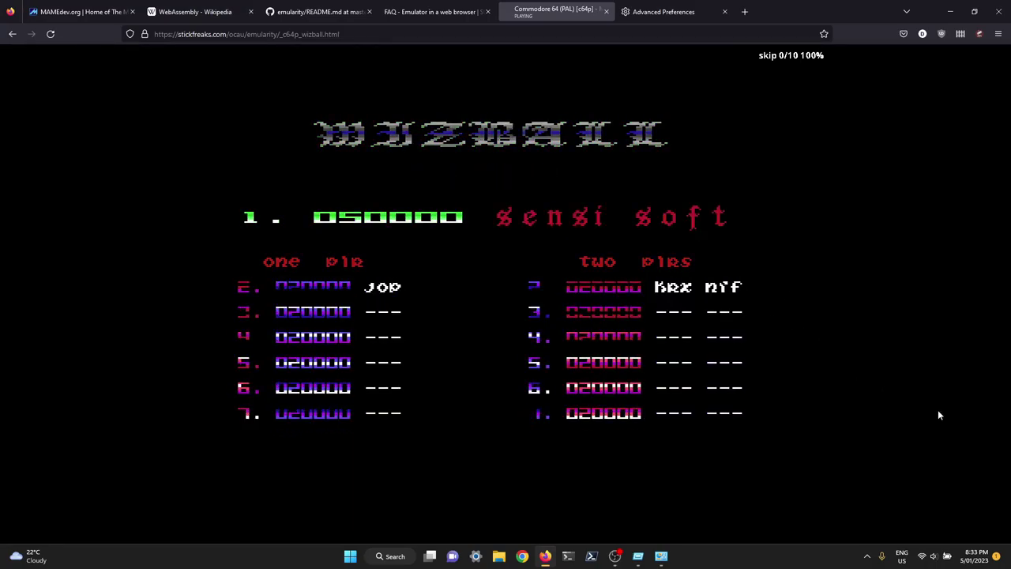
Check the P1 Button 1 fire mapping in Input Assignments, then close the menu.
key(Tab)
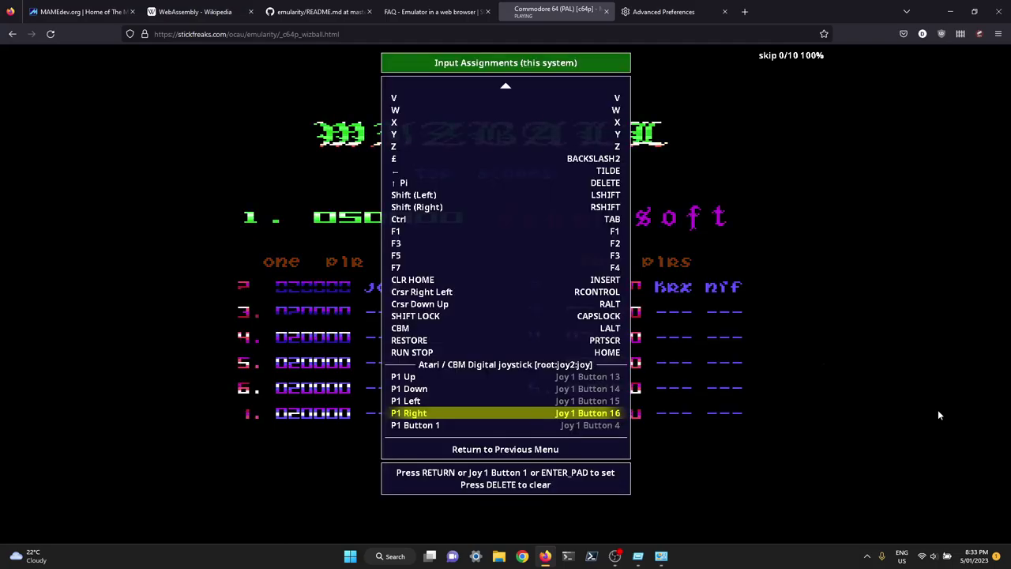
key(Down)
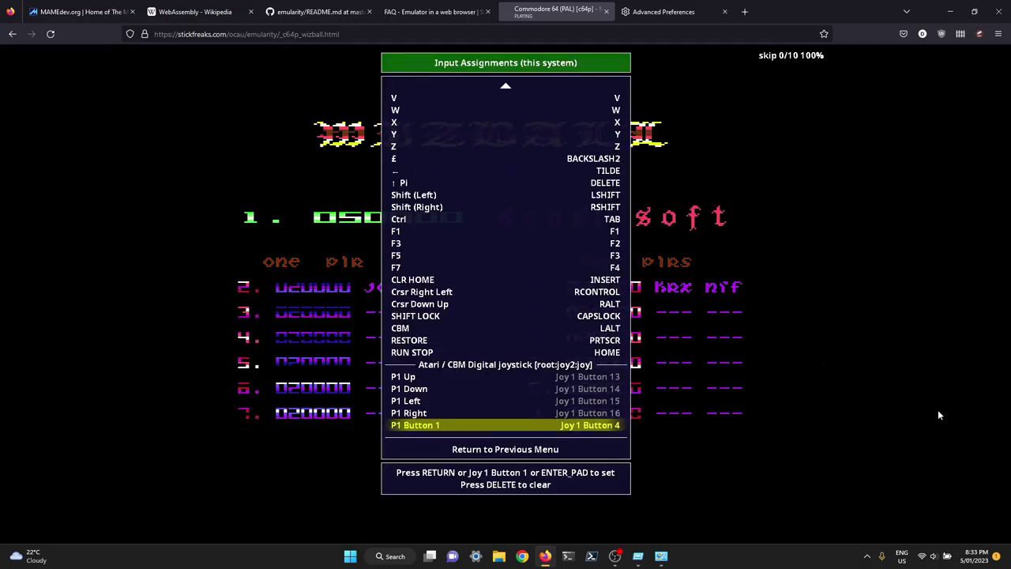
key(Tab)
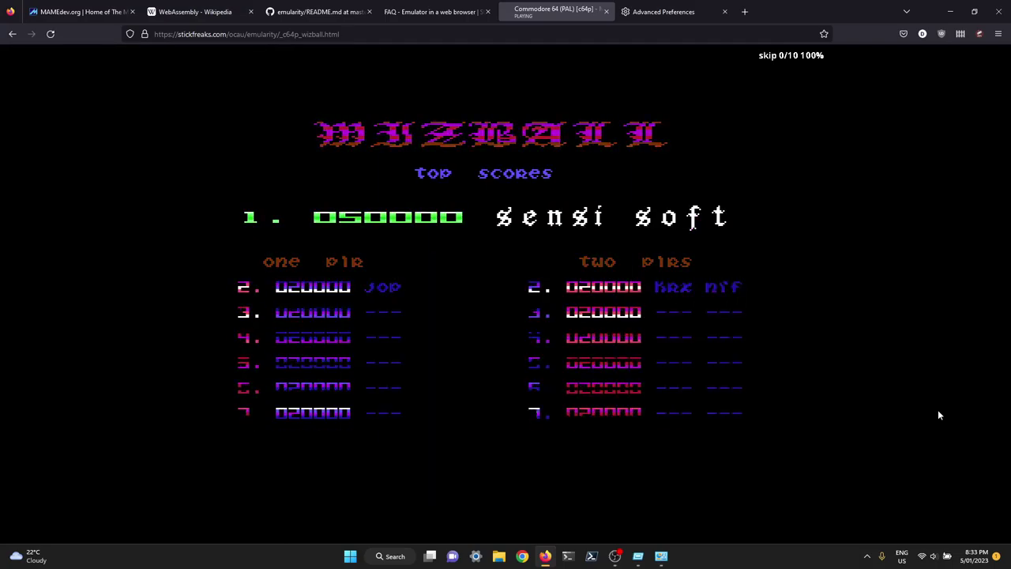
Start a one-player Wizball game and play the opening stretch to 450 points.
key(ctrl)
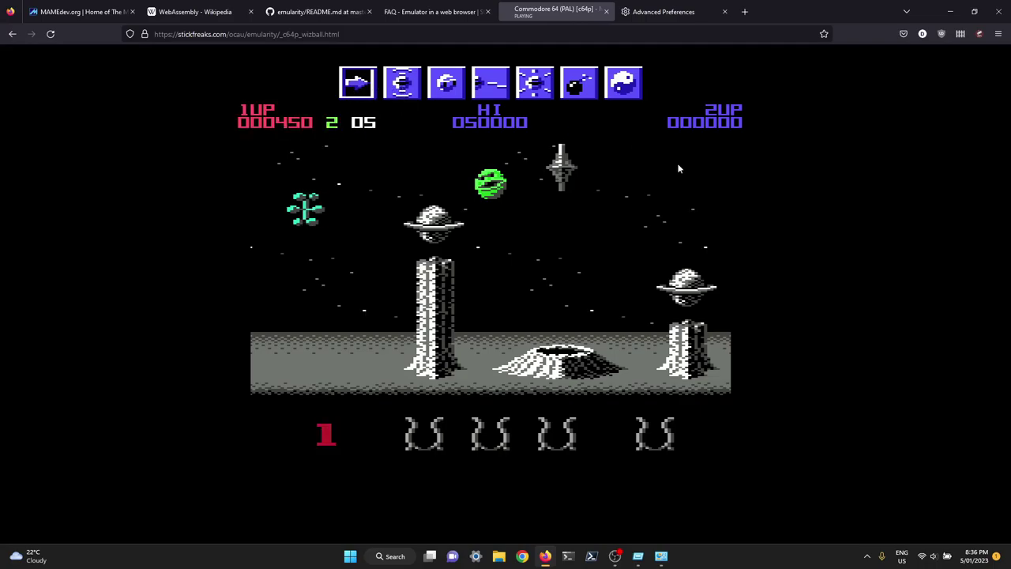
Bounce the wizball across the landscape, collecting green pearl tokens and items.
key(Right)
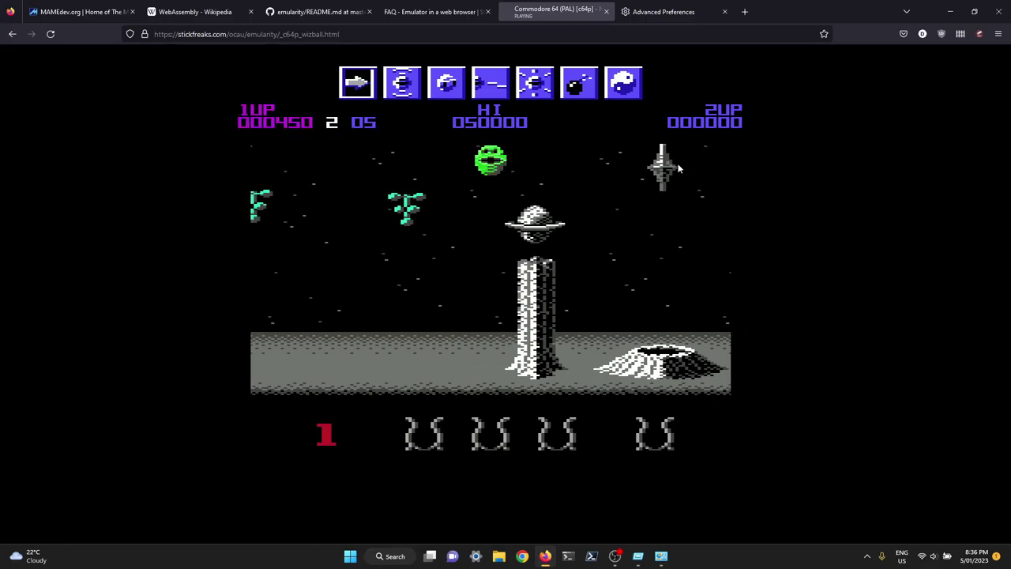
key(Left)
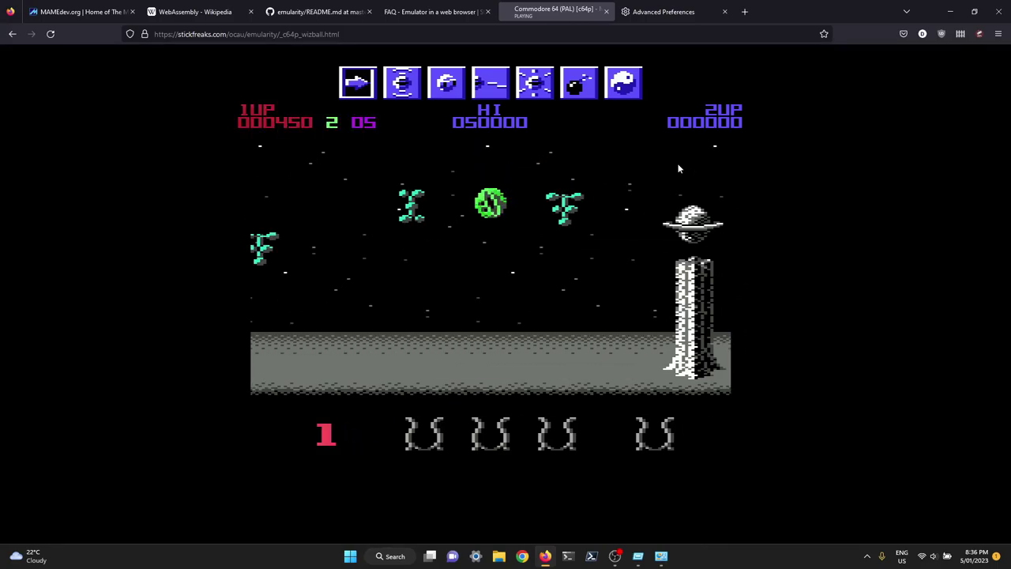
key(Left)
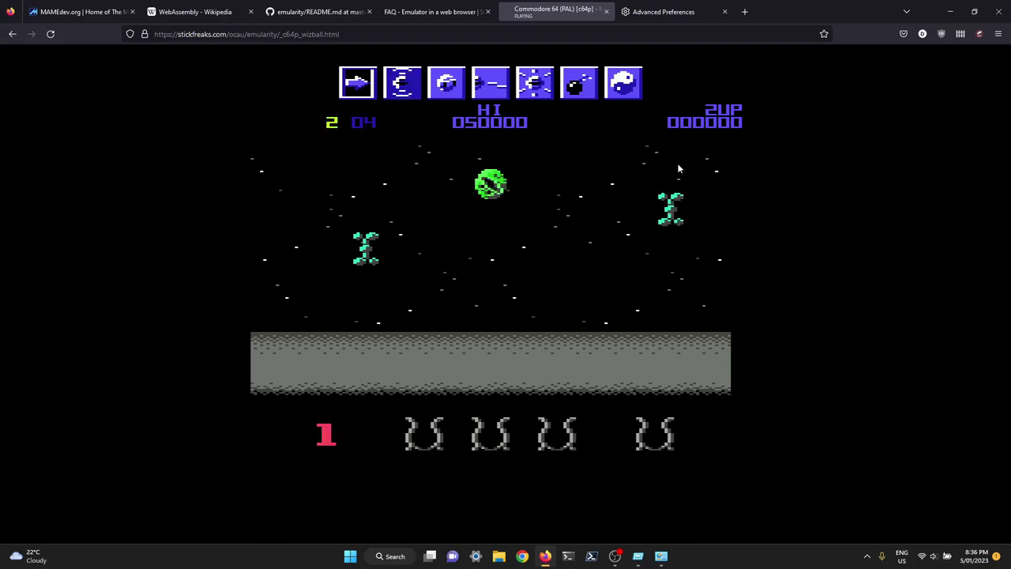
key(Left)
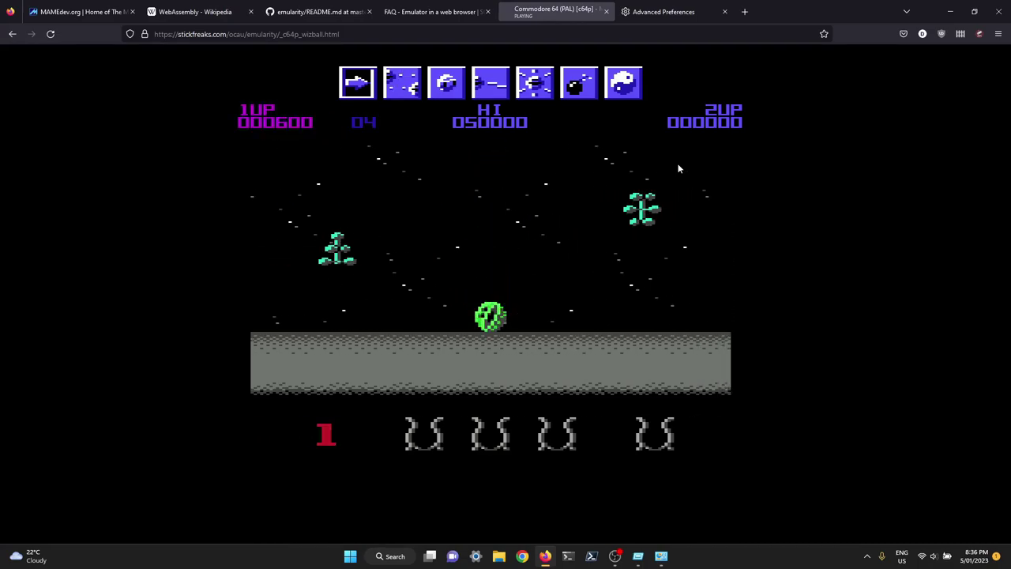
key(Left)
key(Right)
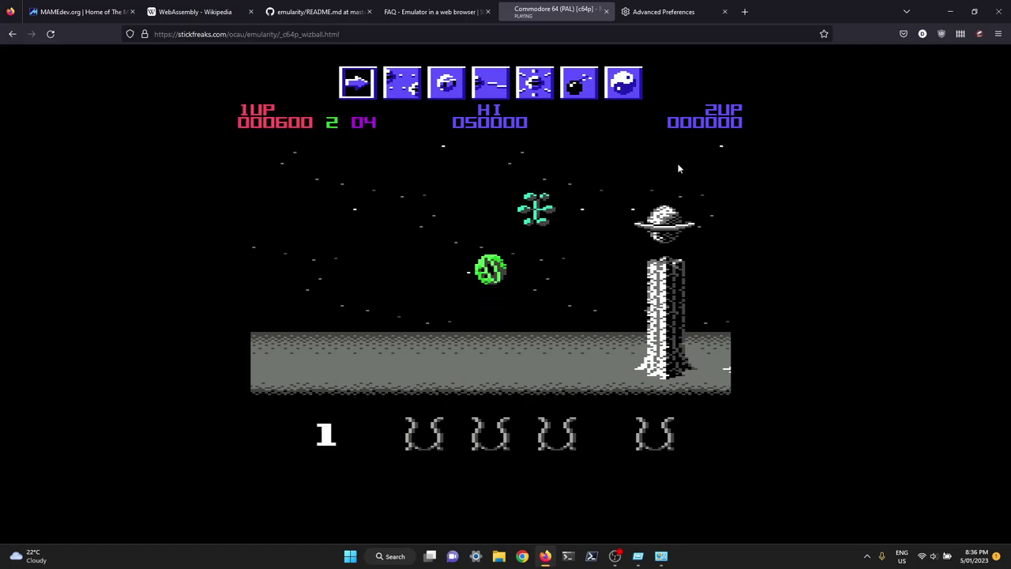
key(Right)
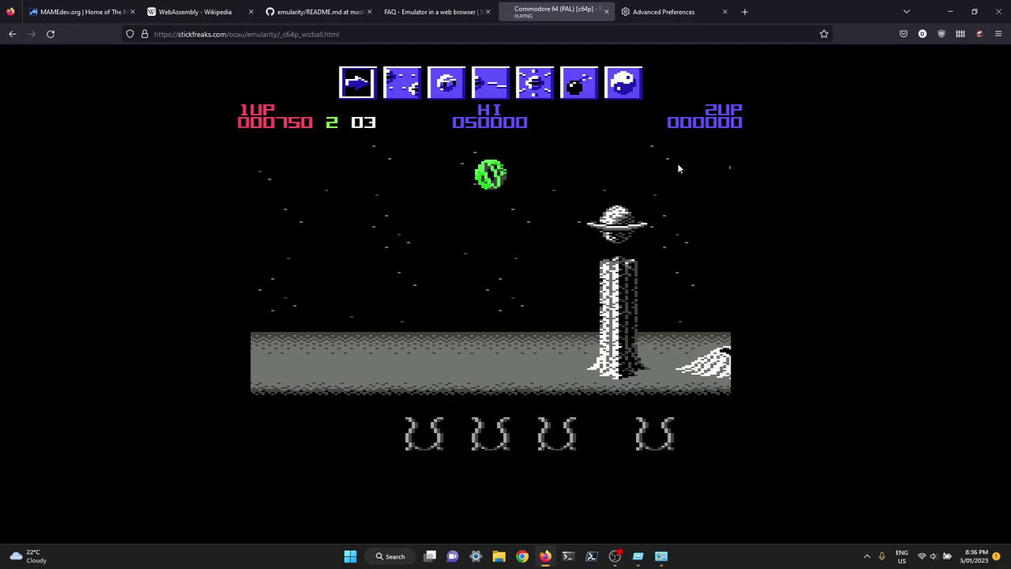
key(Left)
key(Left)
key(Right)
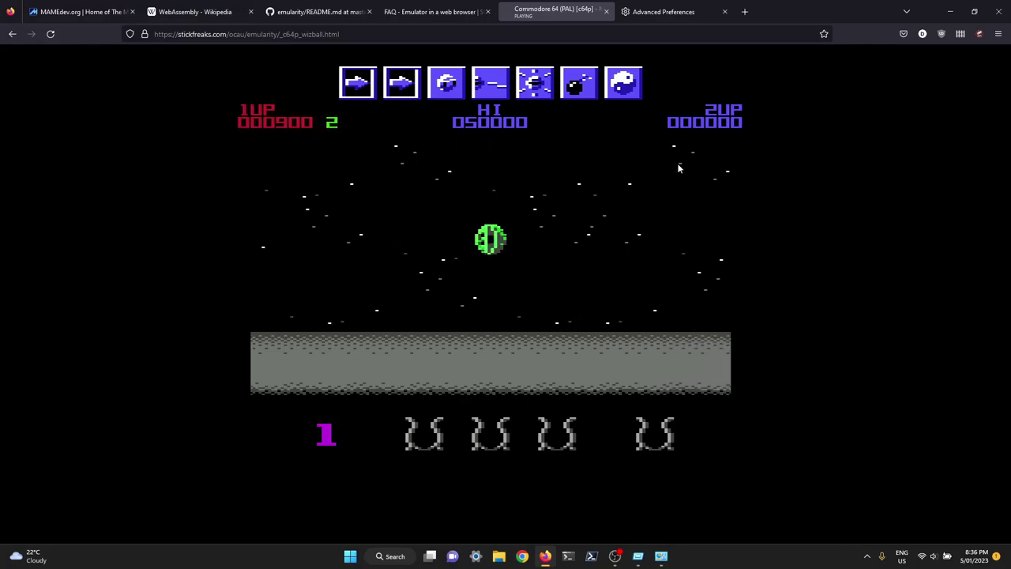
key(Left)
key(Left)
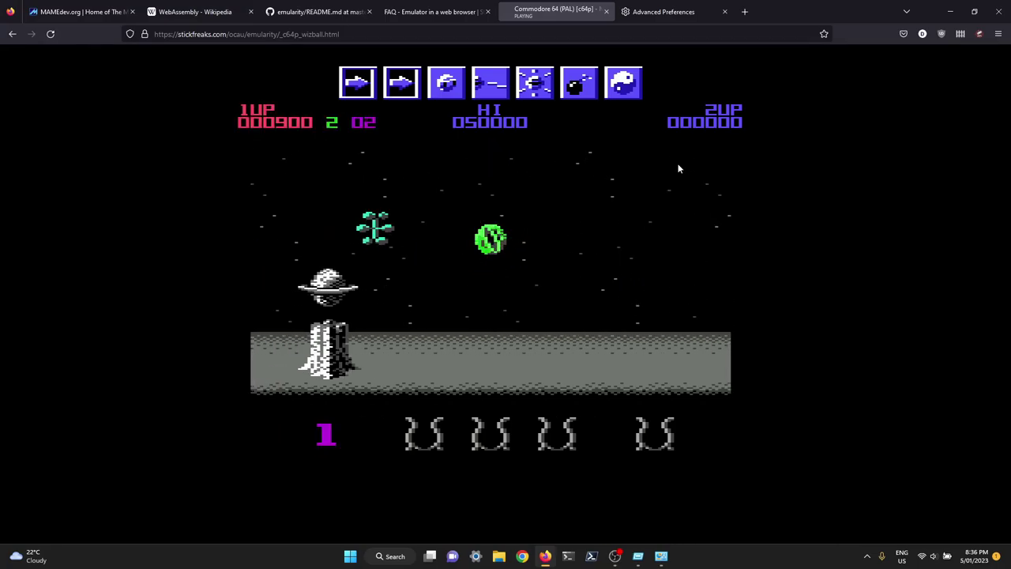
Shoot down nearby enemies while climbing and descending across the level.
key(Left)
key(Left)
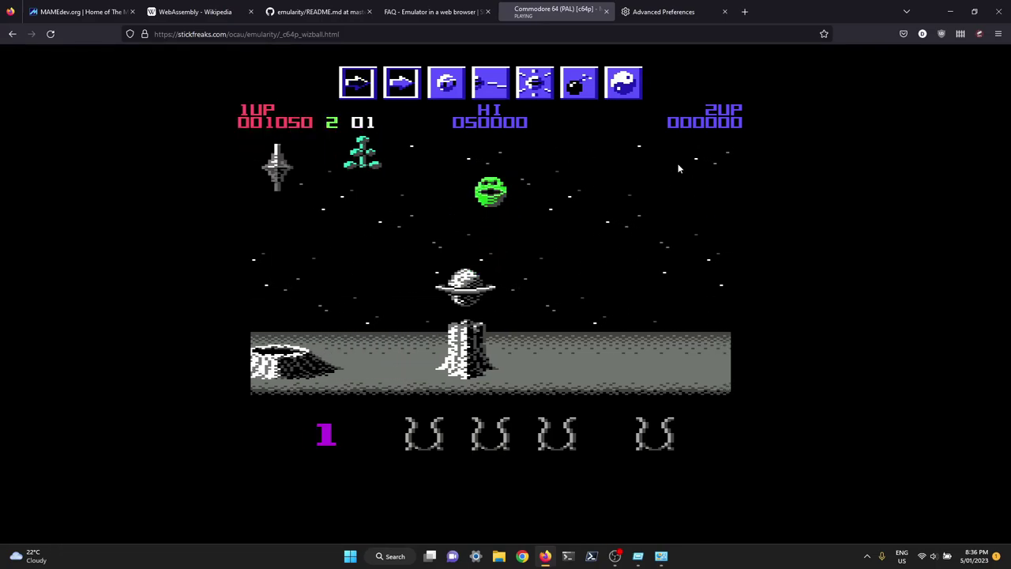
key(Left)
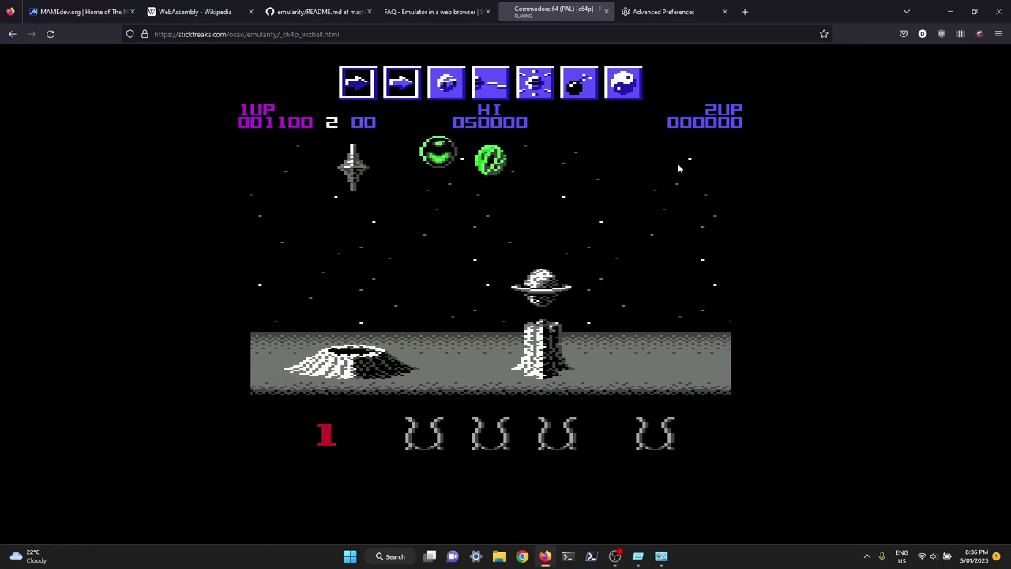
key(Left)
key(Right)
key(Left)
key(Right)
key(Right)
key(ctrl)
key(ctrl)
key(ctrl)
key(Left)
key(Right)
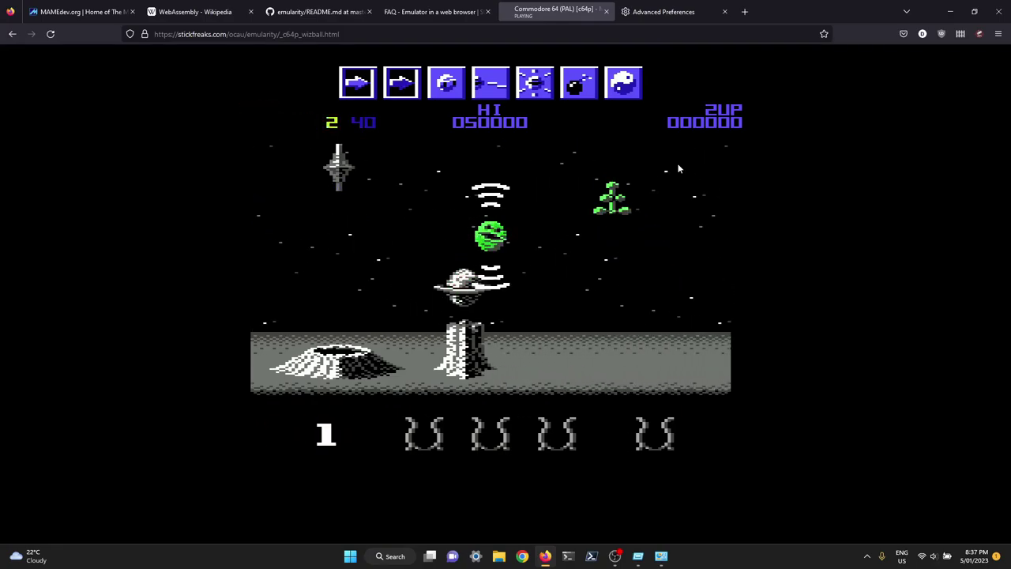
key(Left)
key(ctrl)
key(ctrl)
Fire at red enemies as the catellite joins, pushing the score to 3,400.
key(Up)
key(Right)
key(ctrl)
key(Down)
key(Right)
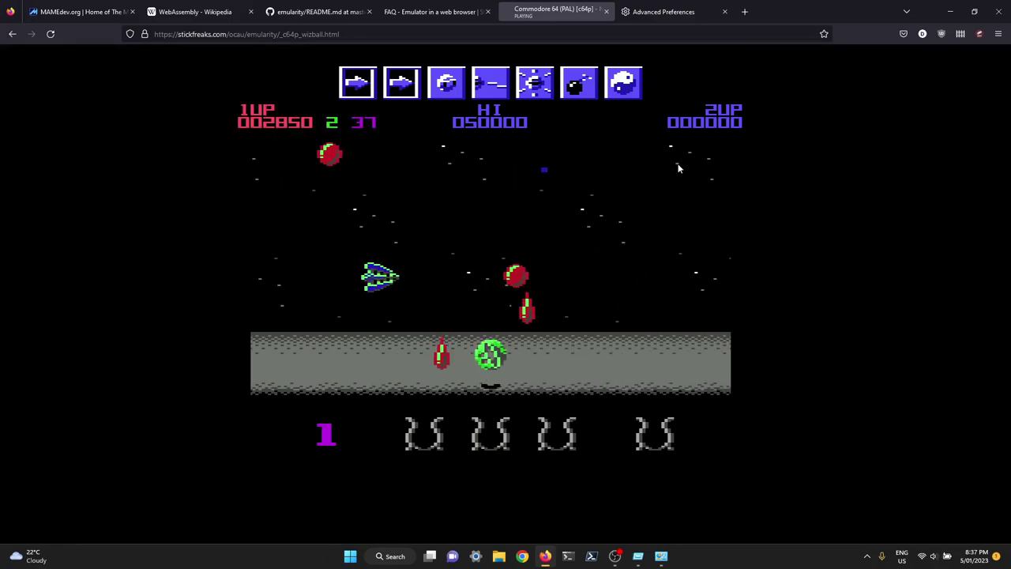
key(Up)
key(ctrl)
key(Left)
key(ctrl)
key(Down)
key(Right)
key(Left)
key(ctrl)
key(Down)
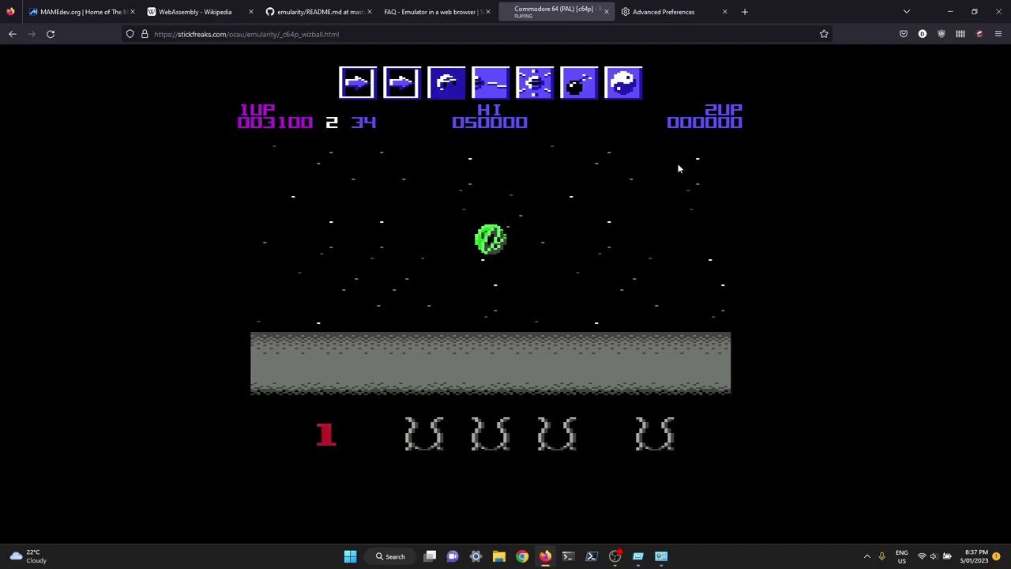
key(Up)
key(Down)
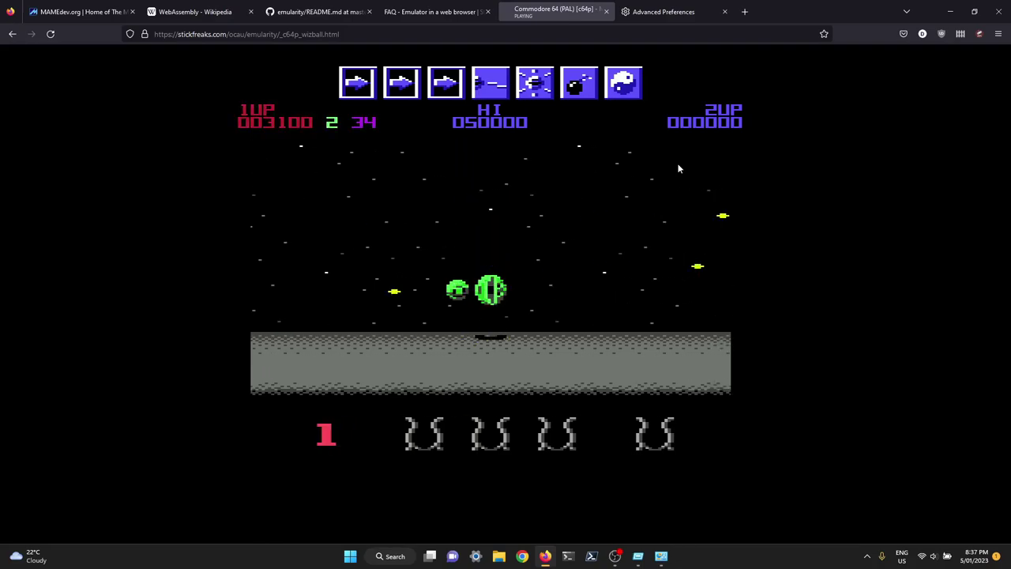
key(ctrl)
key(Up)
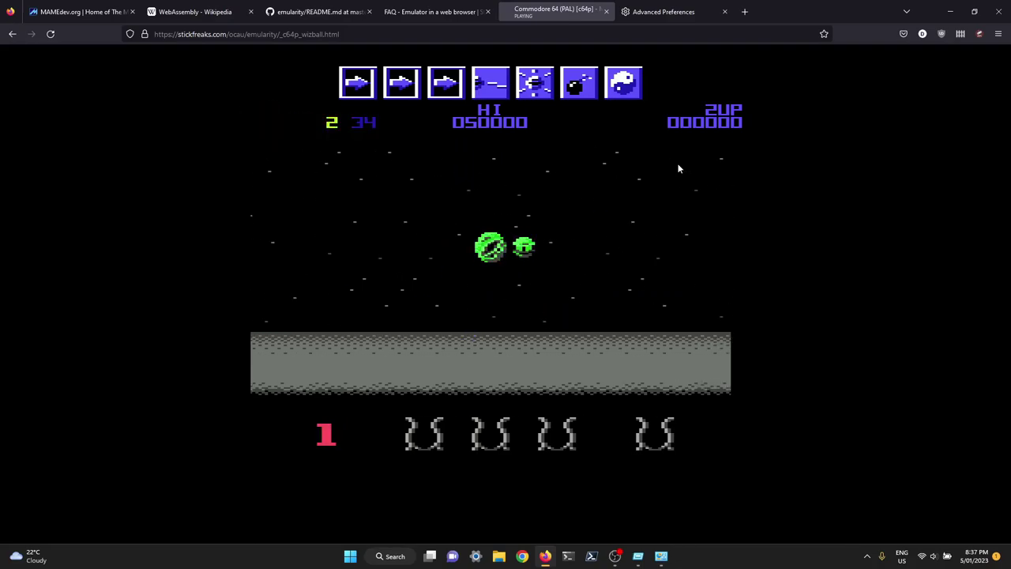
key(ctrl)
key(ctrl)
key(ctrl)
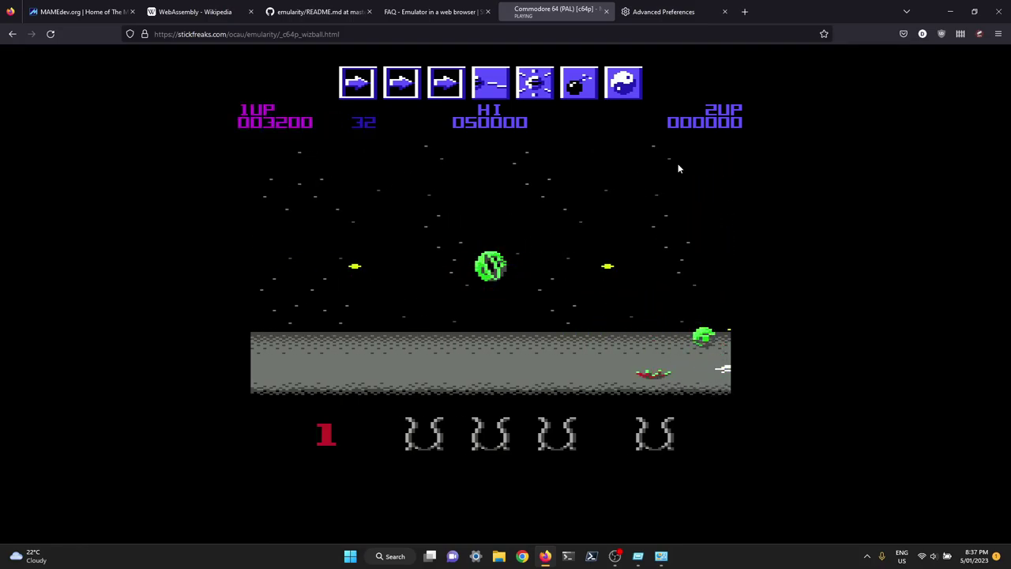
key(Right)
key(ctrl)
key(ctrl)
key(ctrl)
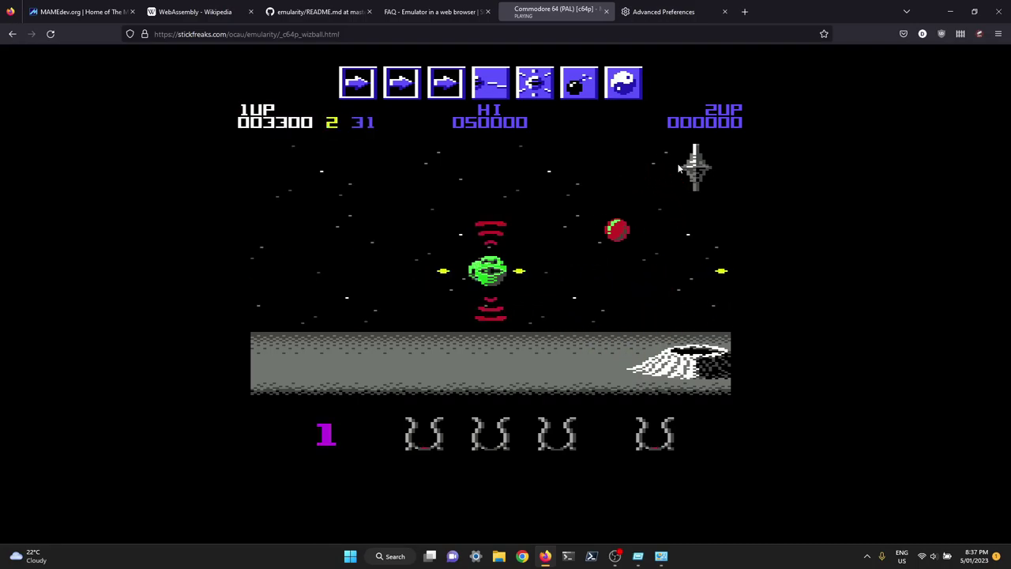
key(ctrl)
key(ctrl)
key(ctrl)
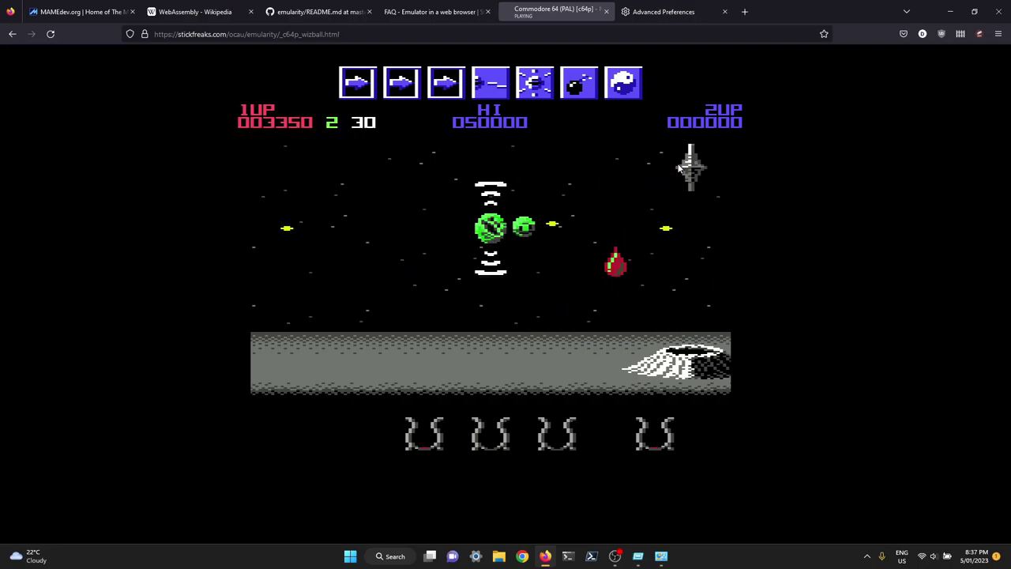
key(ctrl)
key(Right)
key(Right)
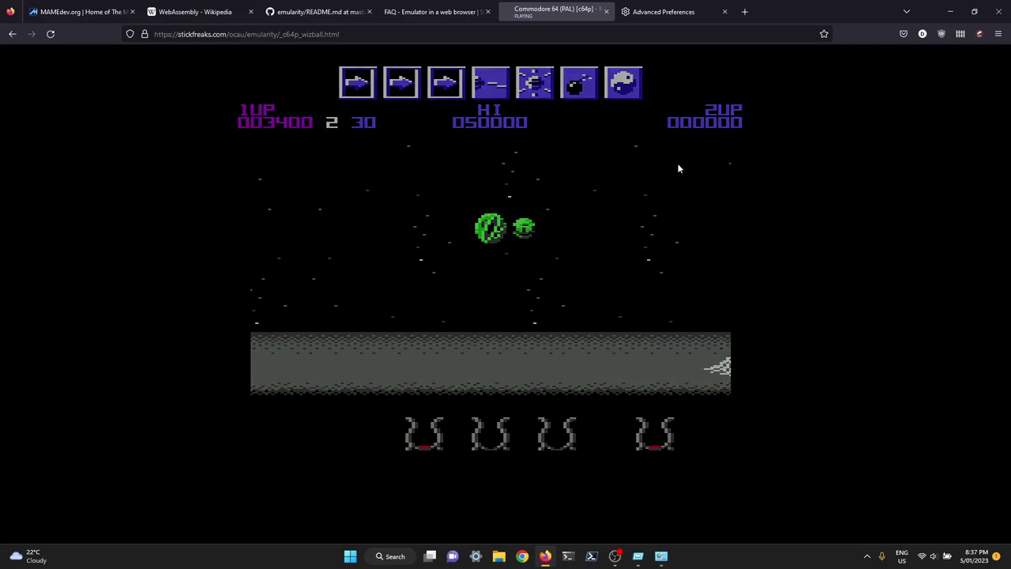